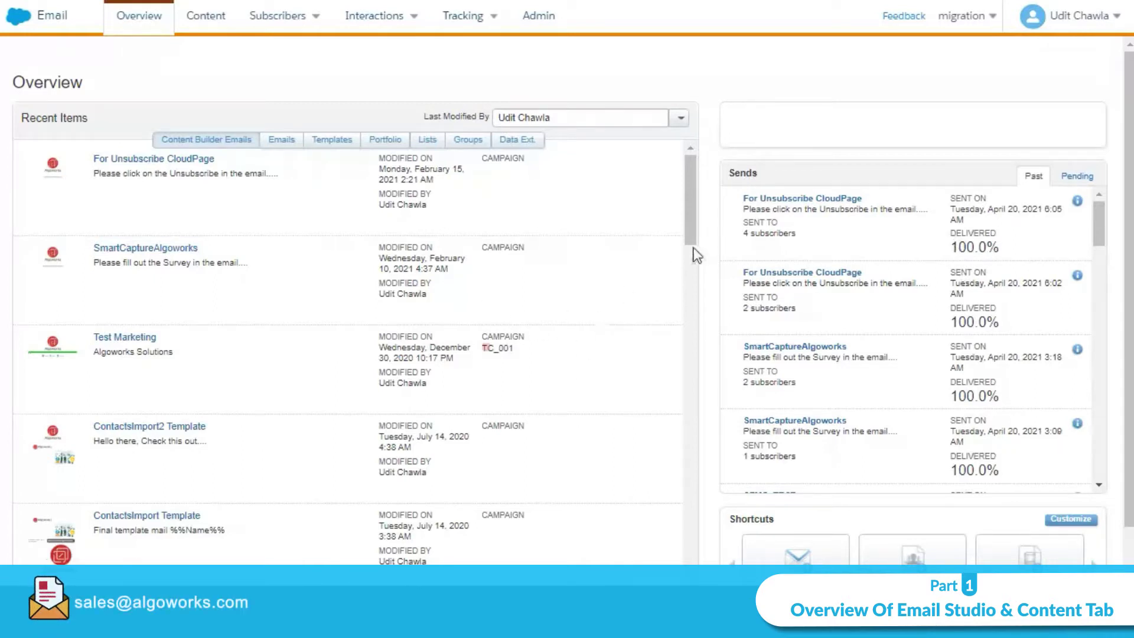
Look over the recent items, sends and shortcuts on the Overview page.
{"action": "scroll", "coordinate": [689, 238], "scroll_direction": "down", "scroll_amount": 1}
{"action": "scroll", "coordinate": [689, 236], "scroll_direction": "up", "scroll_amount": 1}
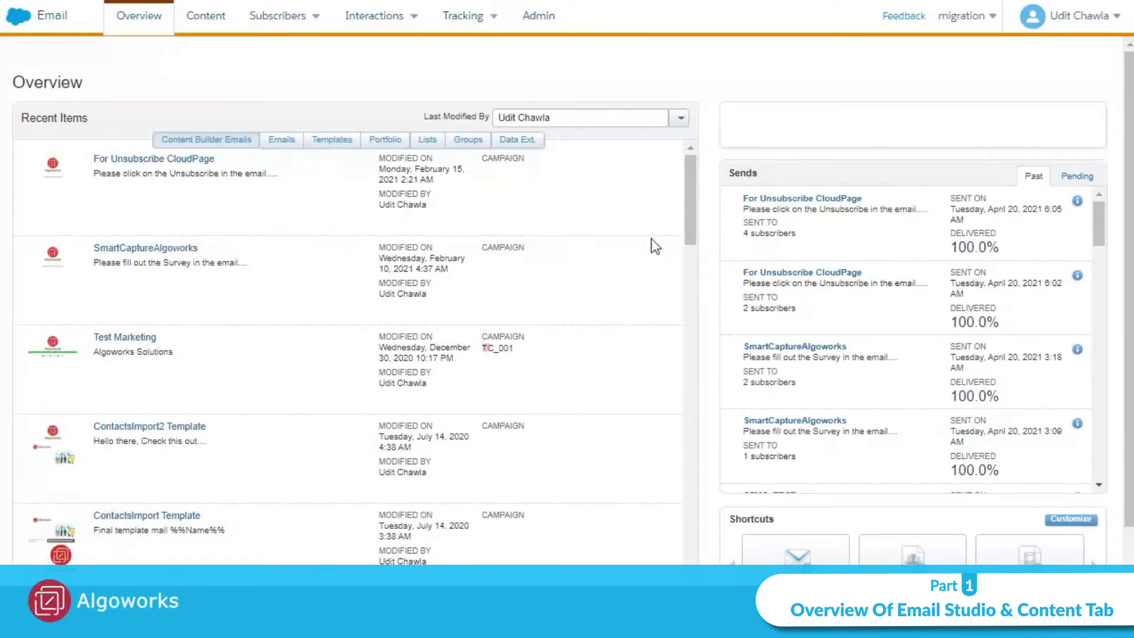
{"action": "scroll", "coordinate": [566, 367], "scroll_direction": "down", "scroll_amount": 3}
{"action": "scroll", "coordinate": [765, 504], "scroll_direction": "down", "scroll_amount": 1}
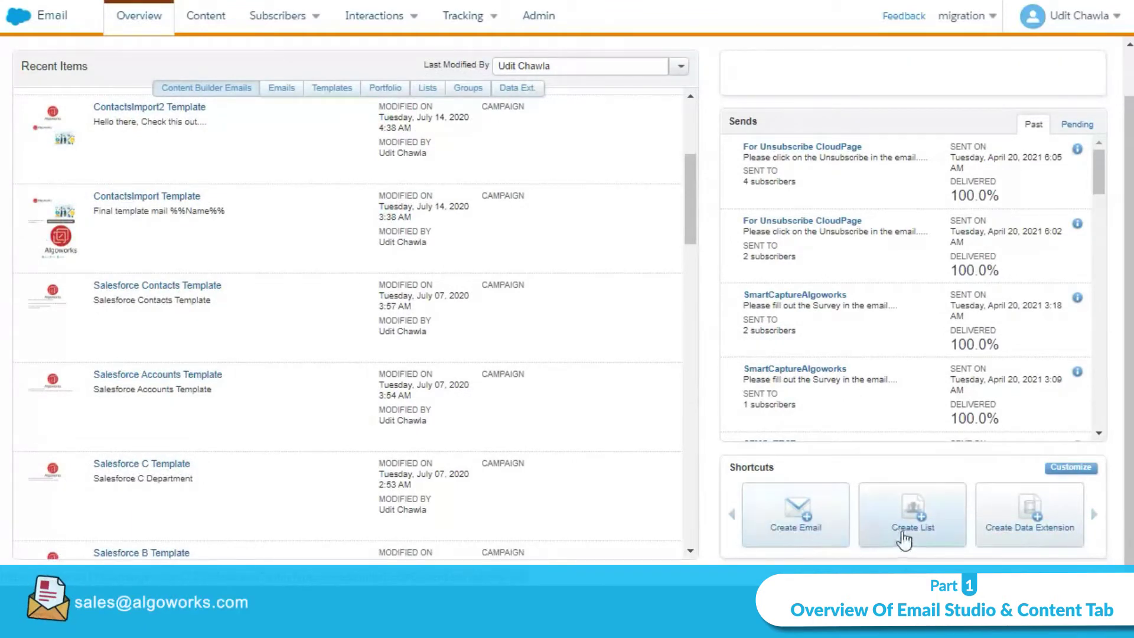
{"action": "scroll", "coordinate": [216, 433], "scroll_direction": "up", "scroll_amount": 3}
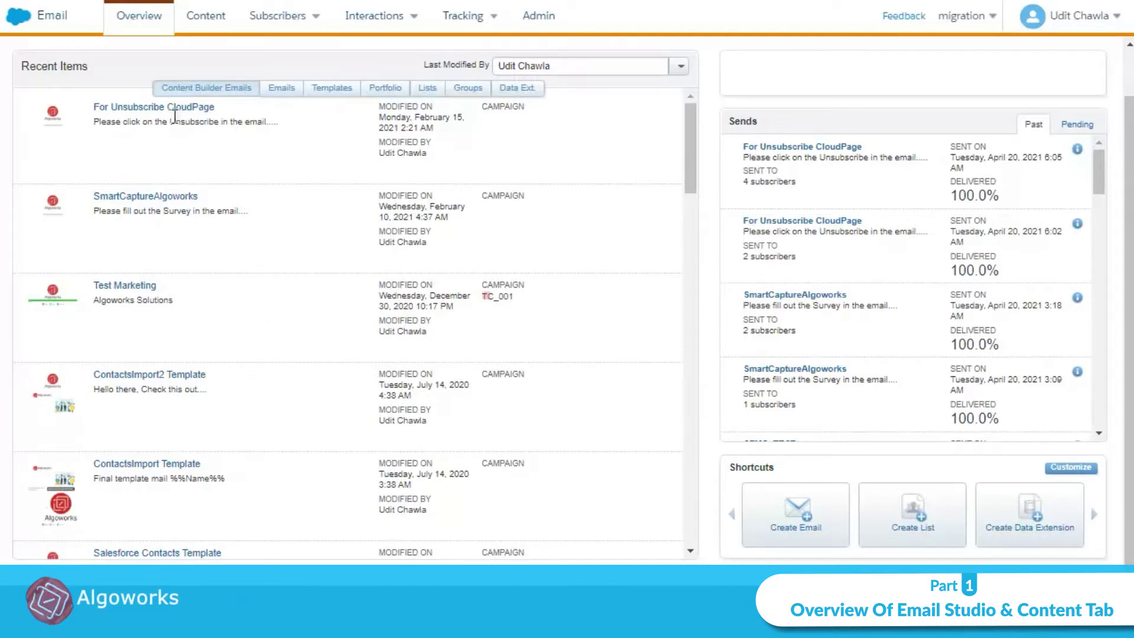
In Content Builder, view the send setup and the details of the For Unsubscribe CloudPage email, returning to the content list.
{"action": "left_click", "coordinate": [197, 25]}
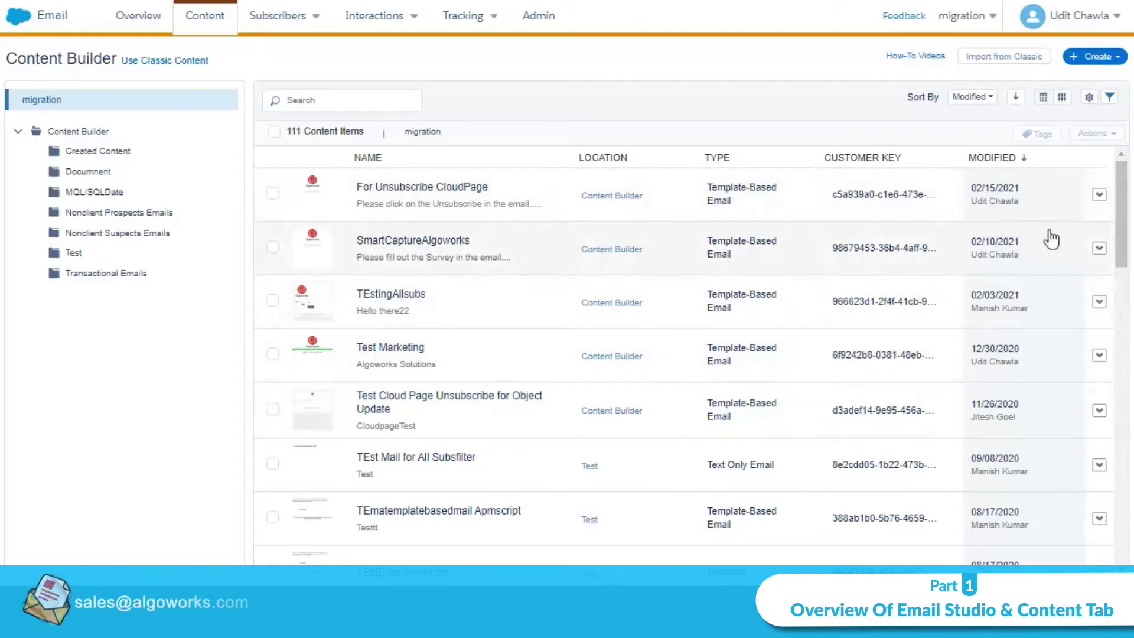
{"action": "left_click", "coordinate": [1099, 196]}
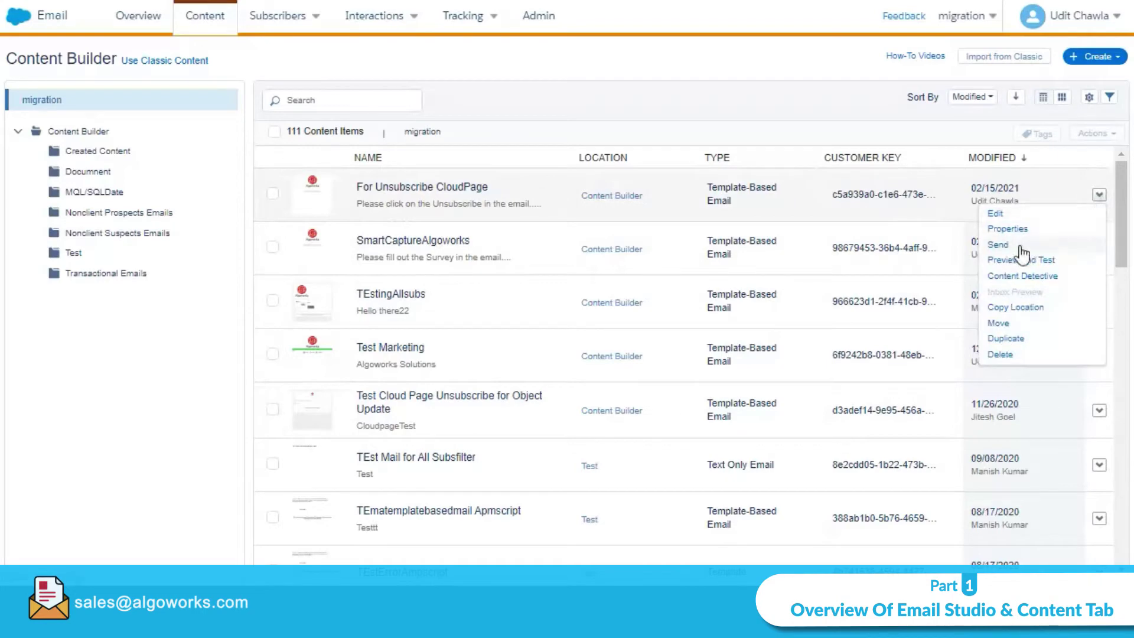
{"action": "left_click", "coordinate": [1013, 248]}
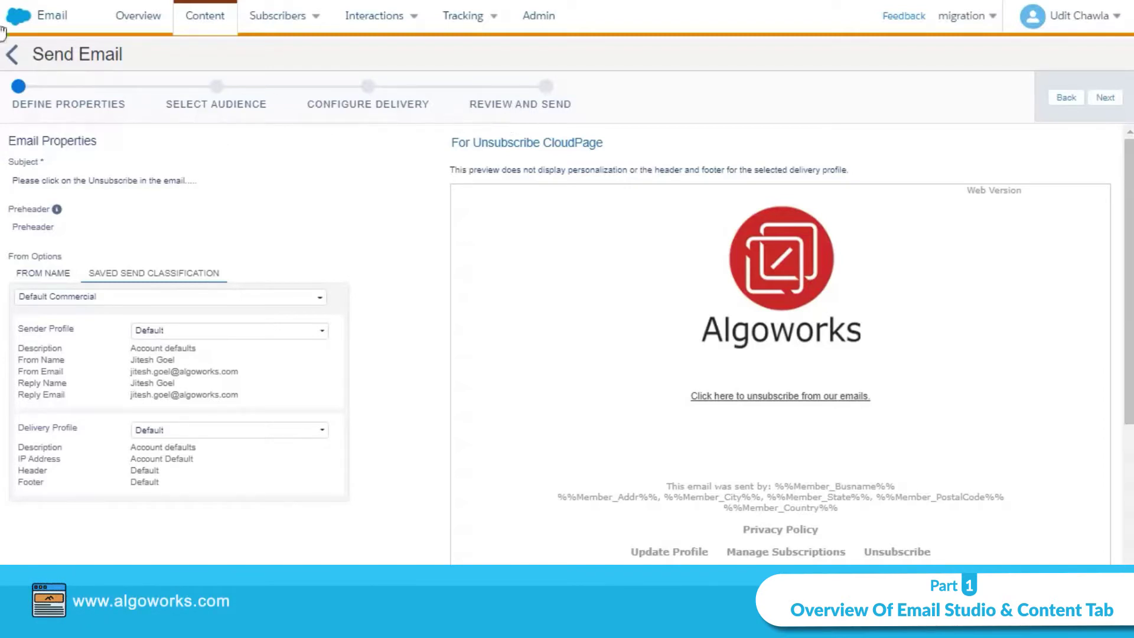
{"action": "left_click", "coordinate": [18, 54]}
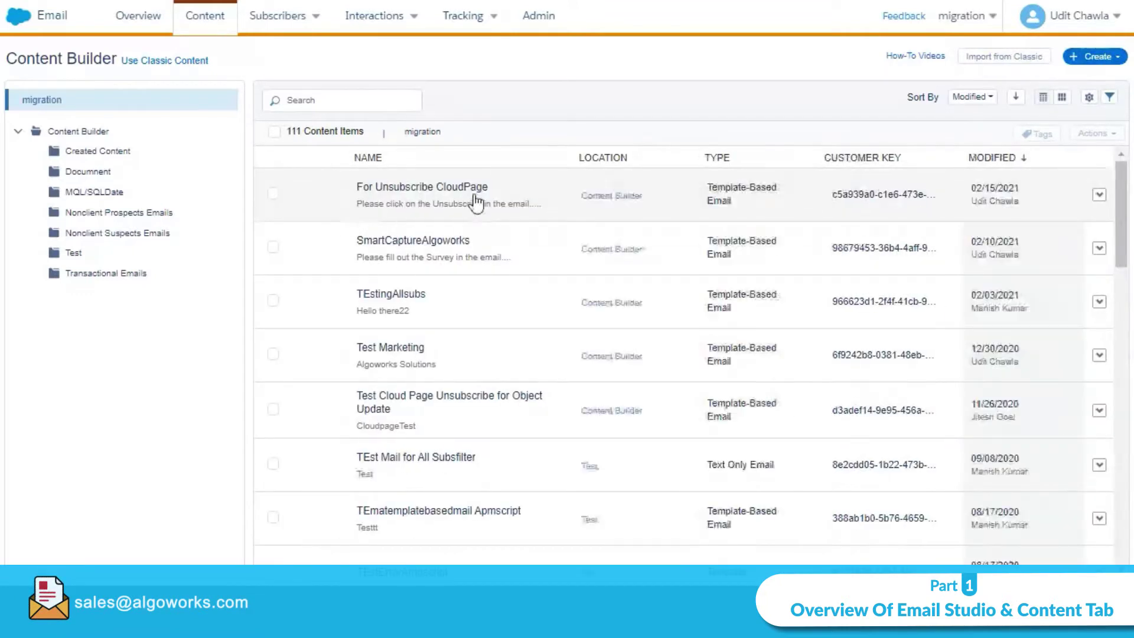
{"action": "left_click", "coordinate": [474, 193]}
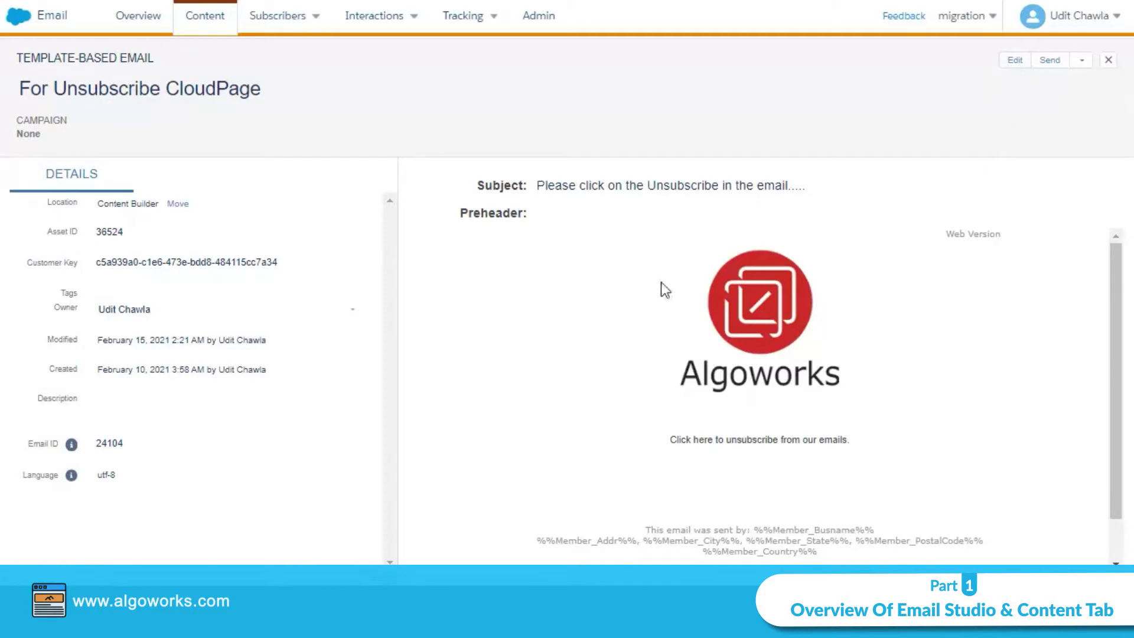
{"action": "left_click", "coordinate": [1108, 61]}
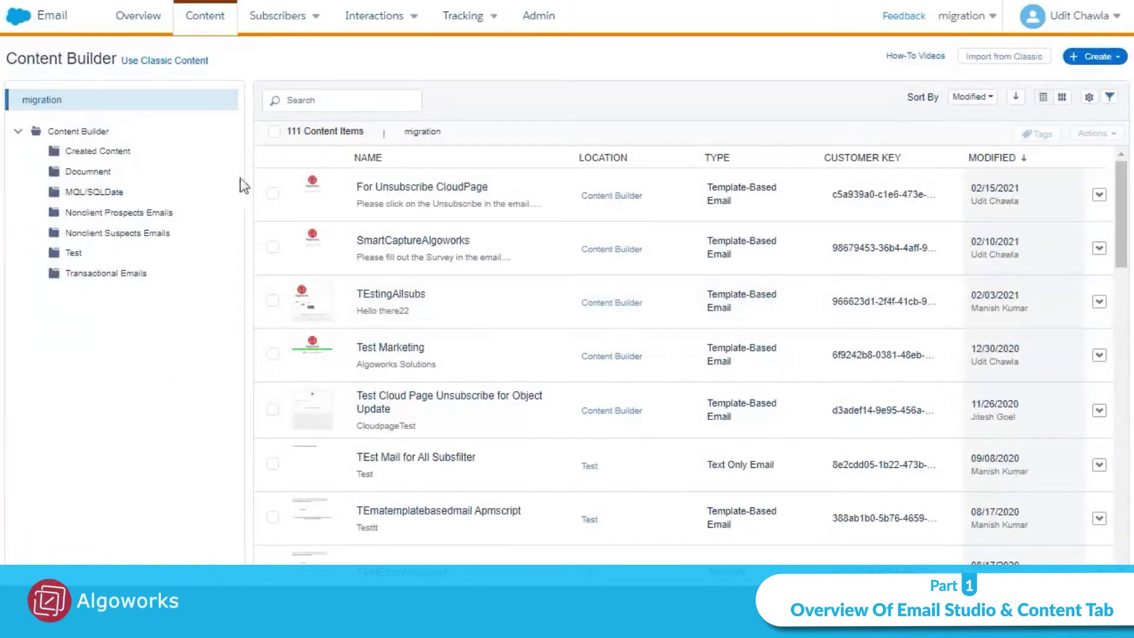
Open the subscribers area and display the Profile Management attributes.
{"action": "left_click", "coordinate": [276, 18]}
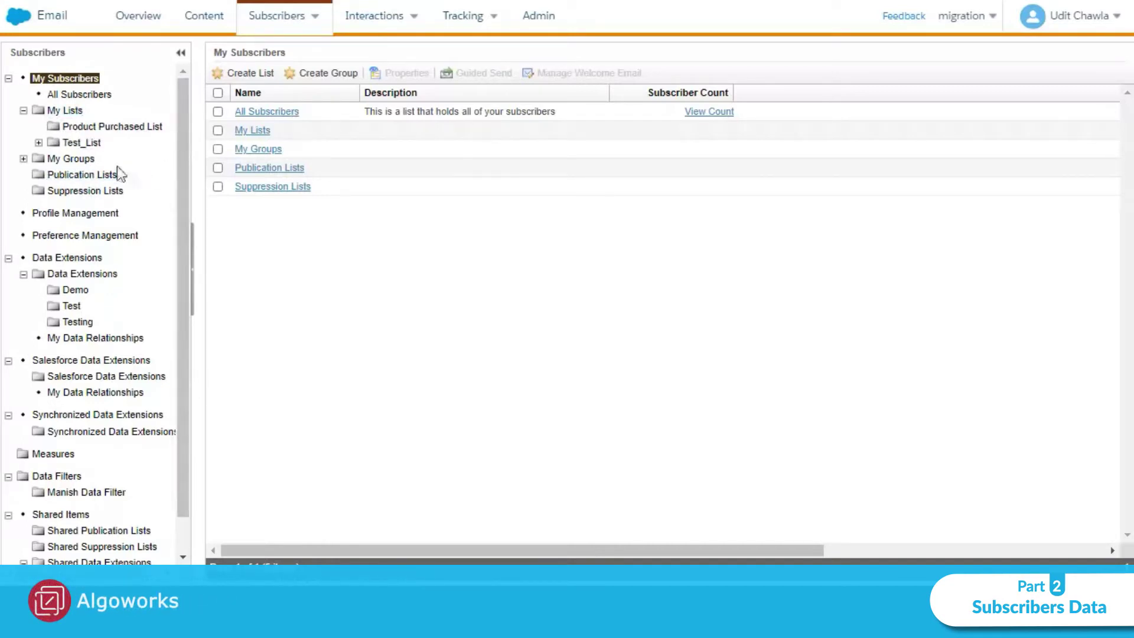
{"action": "left_click", "coordinate": [73, 214]}
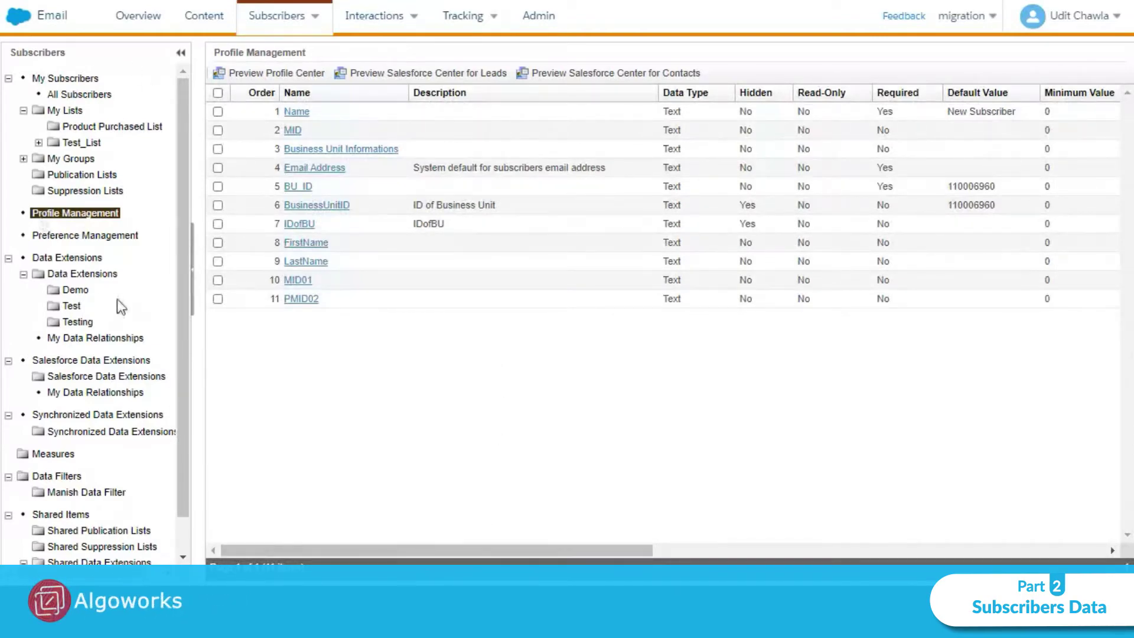
Review the properties, records and tracking of the Account SF Import data extension, and return to the data extensions list.
{"action": "scroll", "coordinate": [183, 283], "scroll_direction": "down", "scroll_amount": 1}
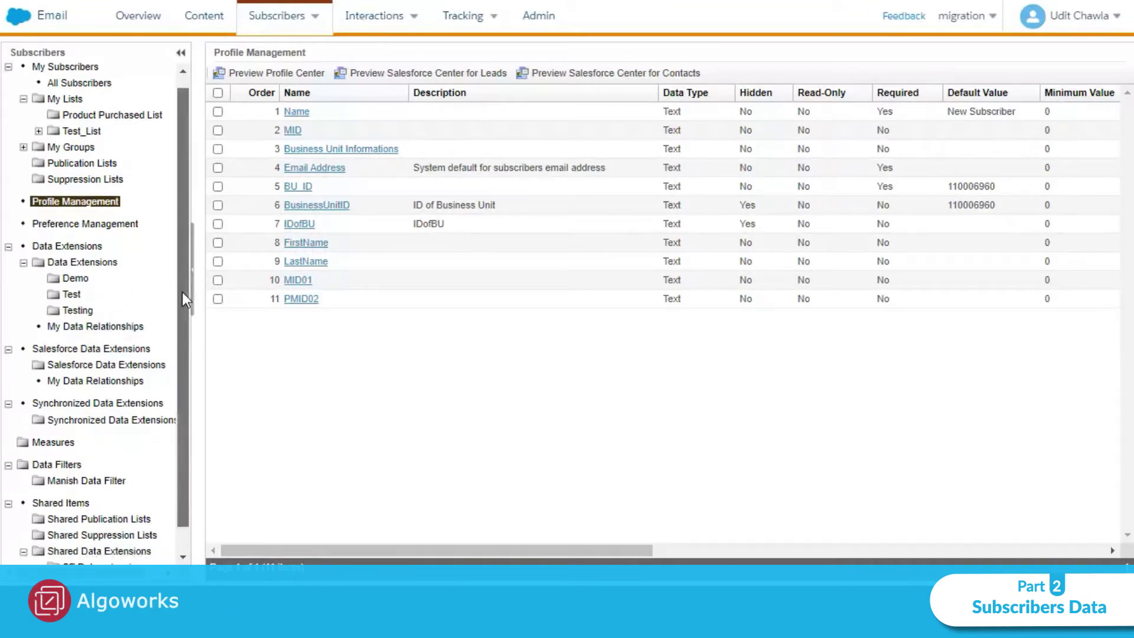
{"action": "left_click", "coordinate": [75, 243]}
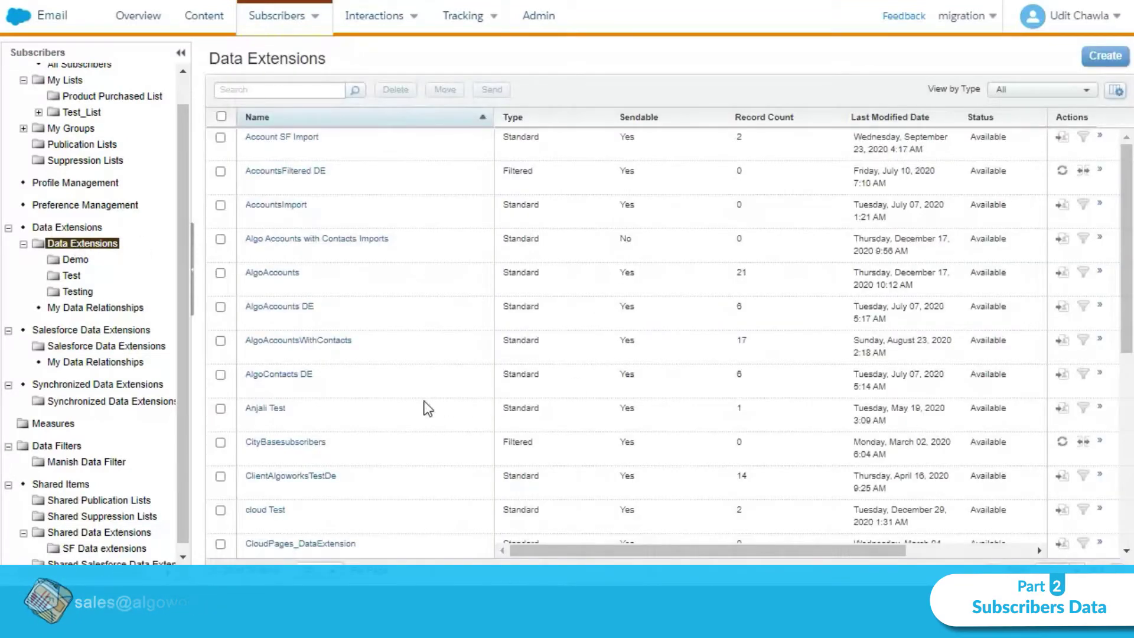
{"action": "left_click", "coordinate": [272, 138]}
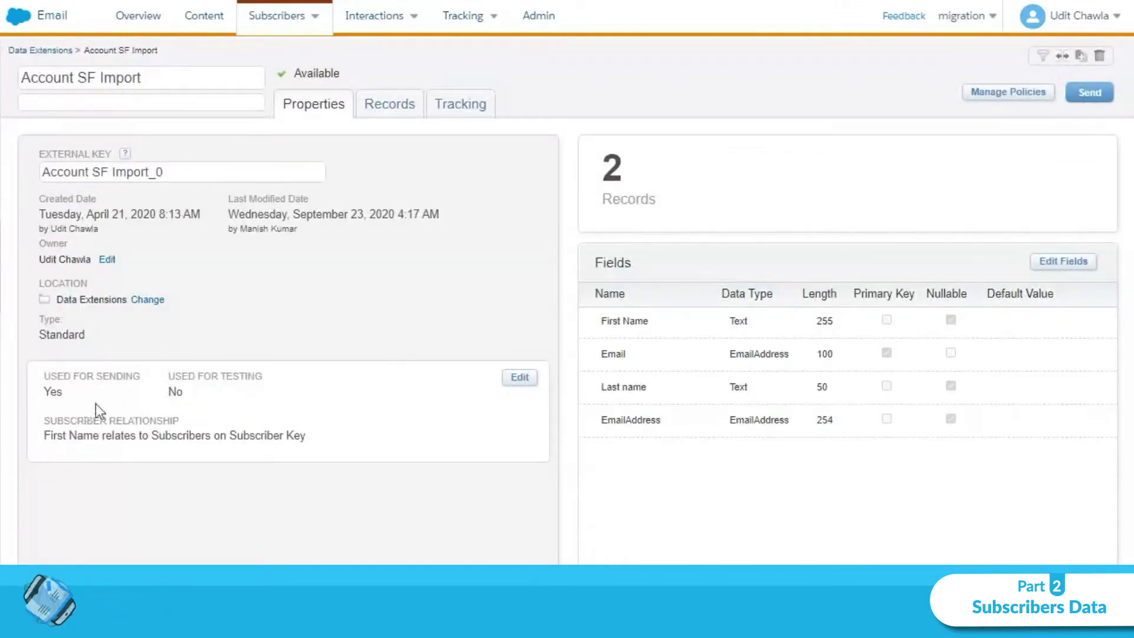
{"action": "left_click", "coordinate": [389, 106]}
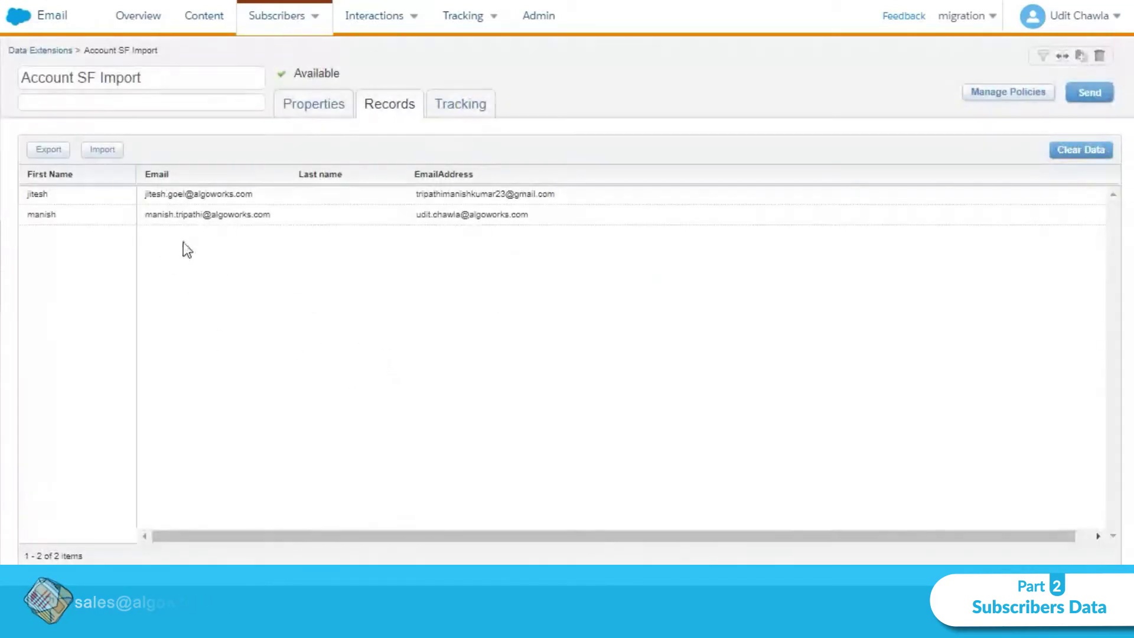
{"action": "left_click", "coordinate": [438, 110]}
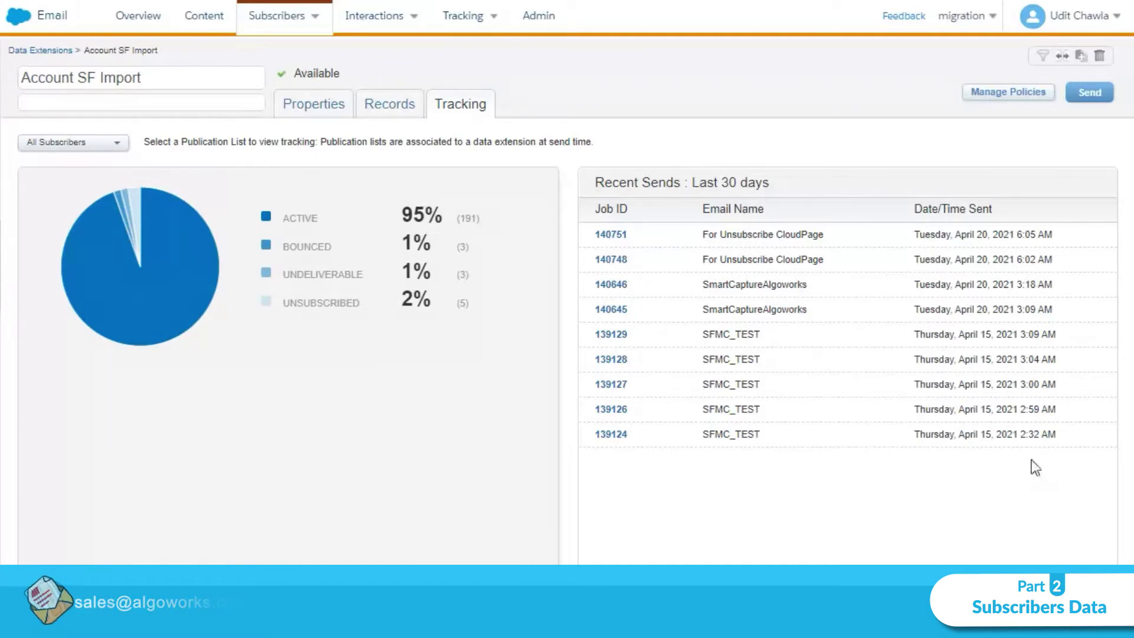
{"action": "mouse_move", "coordinate": [272, 32]}
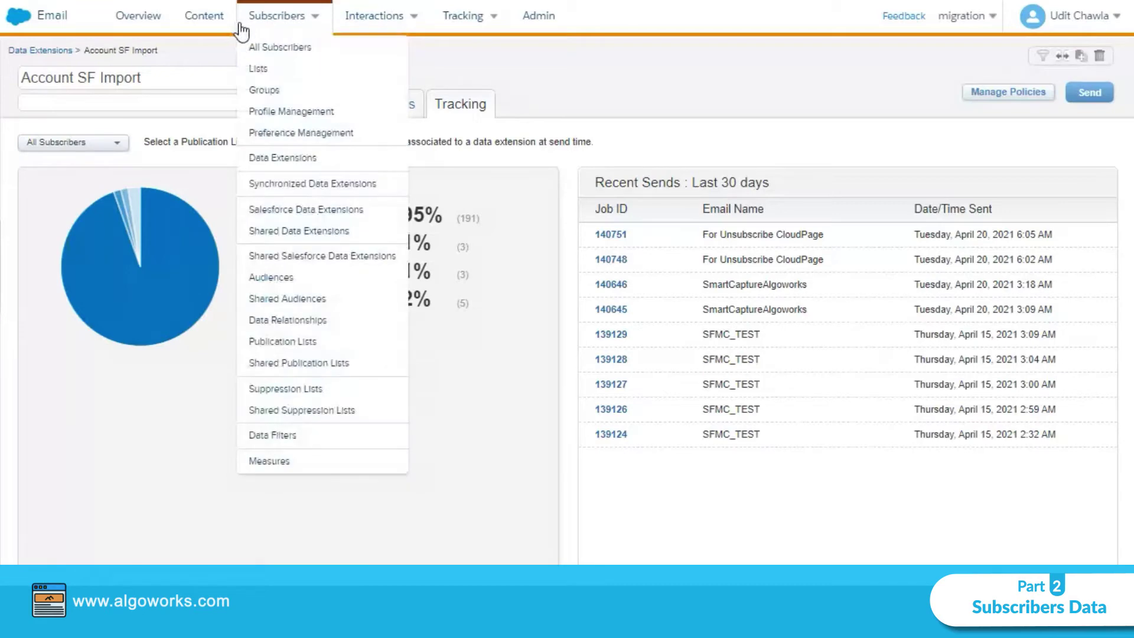
{"action": "left_click", "coordinate": [16, 52]}
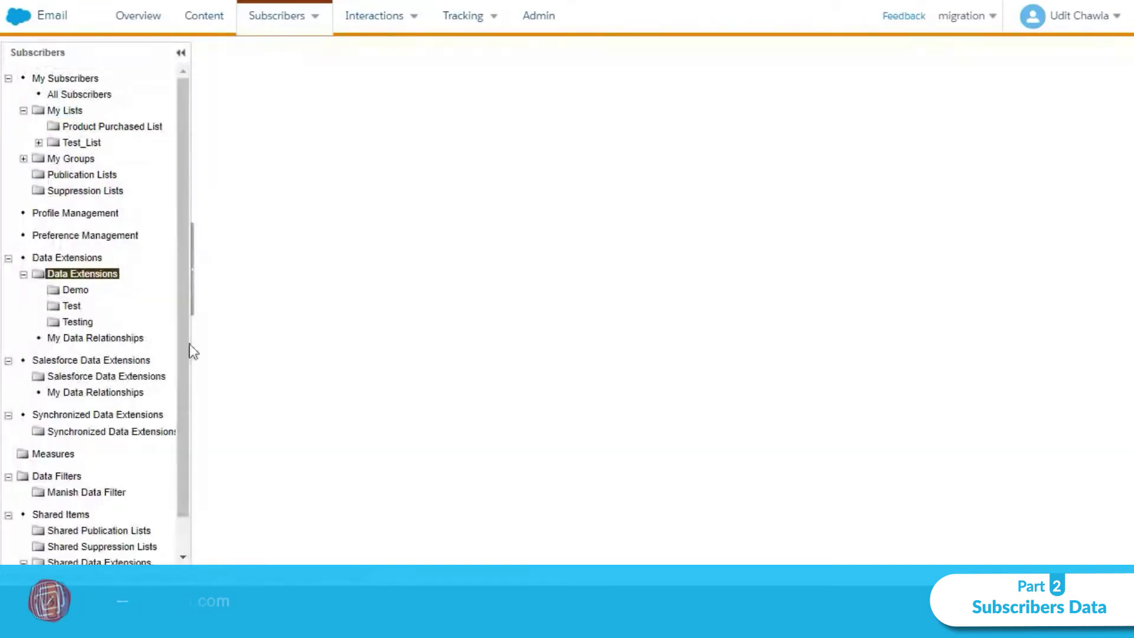
View the Salesforce Data Extensions list and the Synchronized Data Extensions list.
{"action": "scroll", "coordinate": [89, 285], "scroll_direction": "down", "scroll_amount": 2}
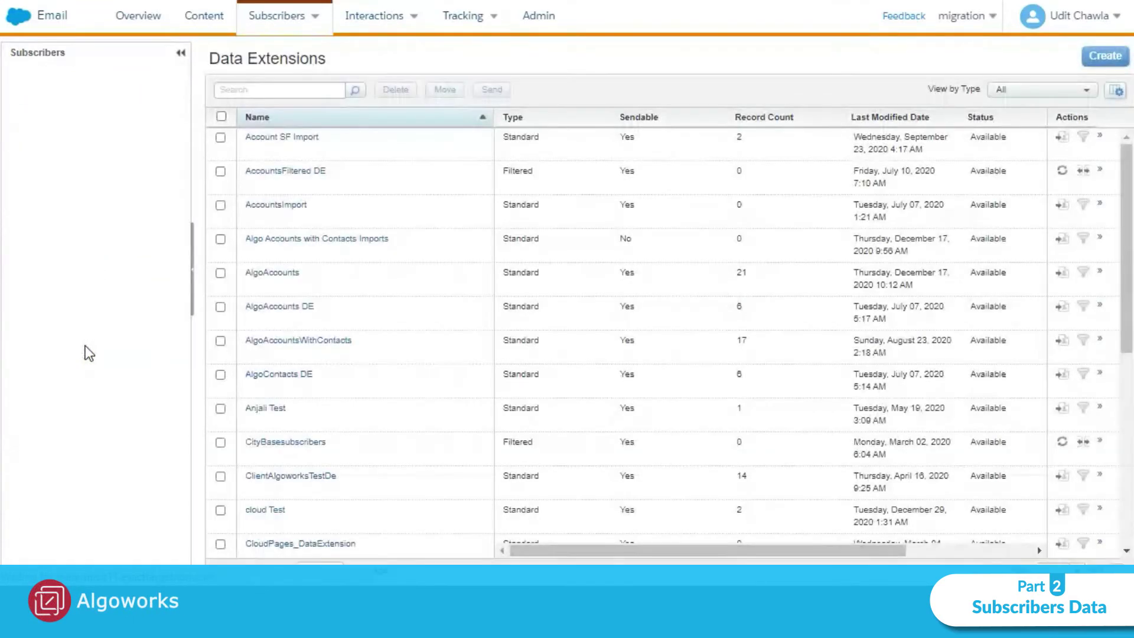
{"action": "scroll", "coordinate": [85, 345], "scroll_direction": "up", "scroll_amount": 2}
{"action": "left_click", "coordinate": [70, 377]}
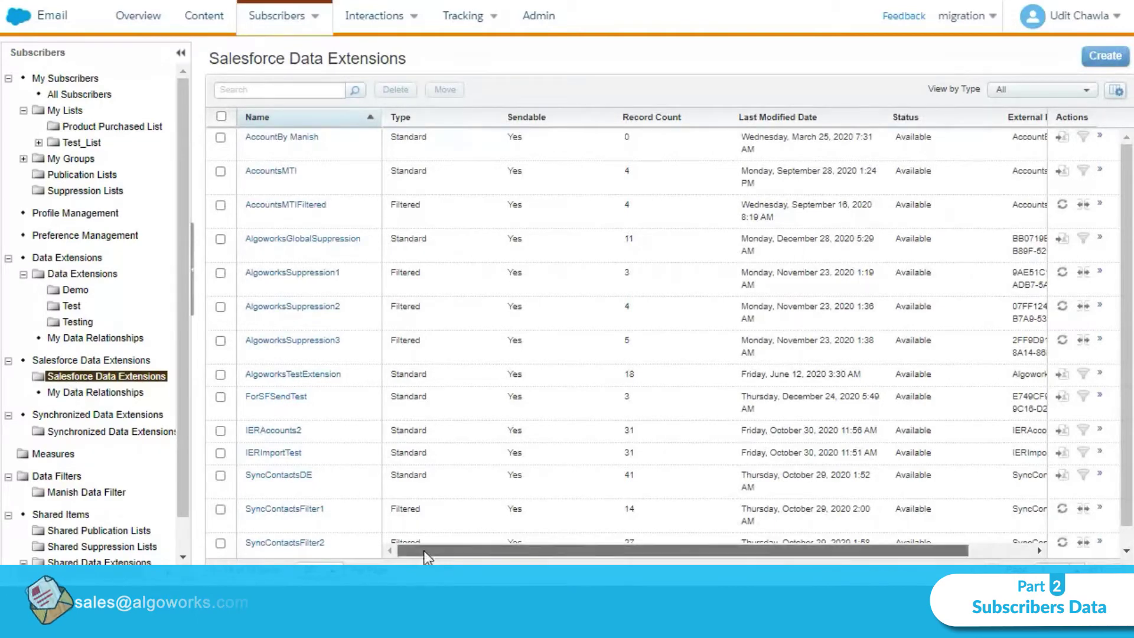
{"action": "left_click_drag", "start_coordinate": [423, 550], "coordinate": [591, 564]}
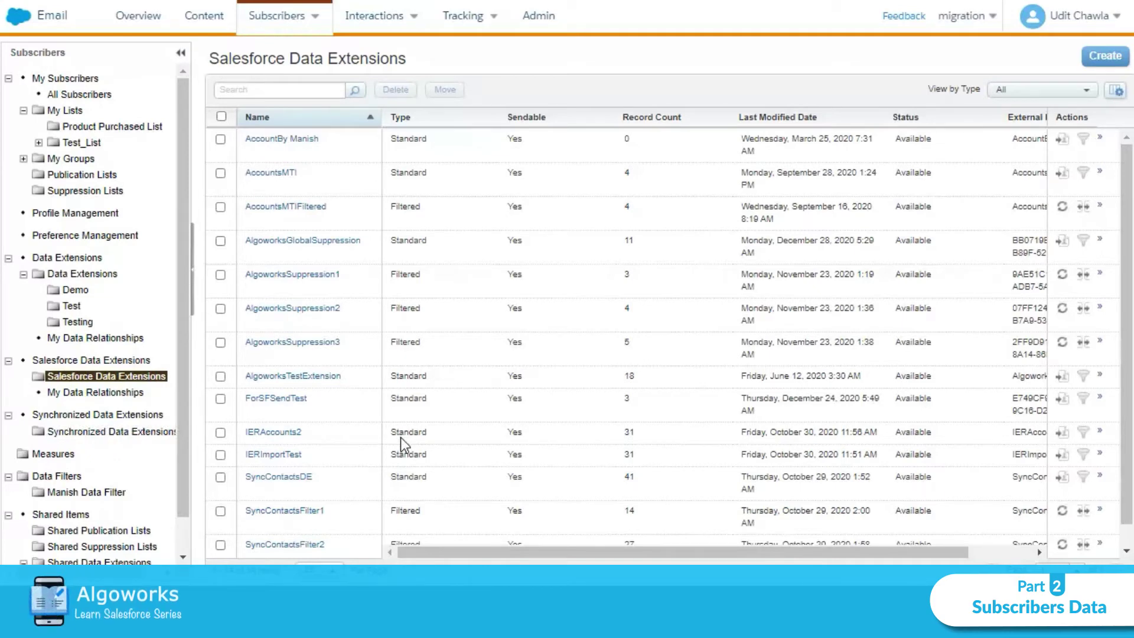
{"action": "left_click", "coordinate": [94, 432]}
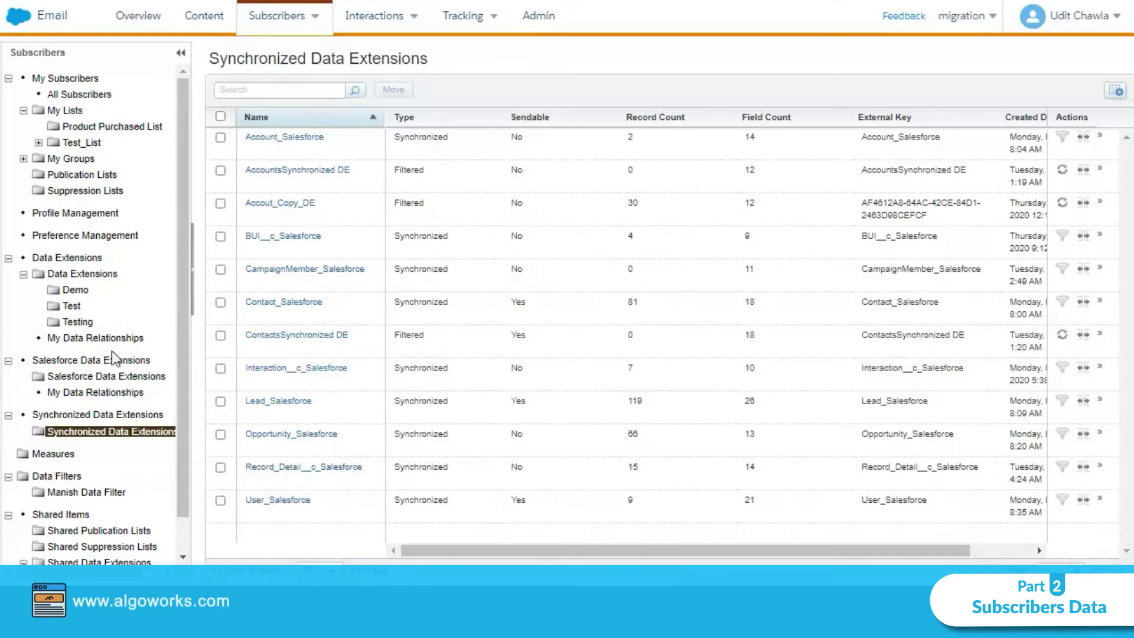
Examine the definition of the Total Emails Not Clicked On Last 30 Days measure, and return to the Measures list.
{"action": "scroll", "coordinate": [112, 357], "scroll_direction": "down", "scroll_amount": 2}
{"action": "left_click", "coordinate": [53, 417]}
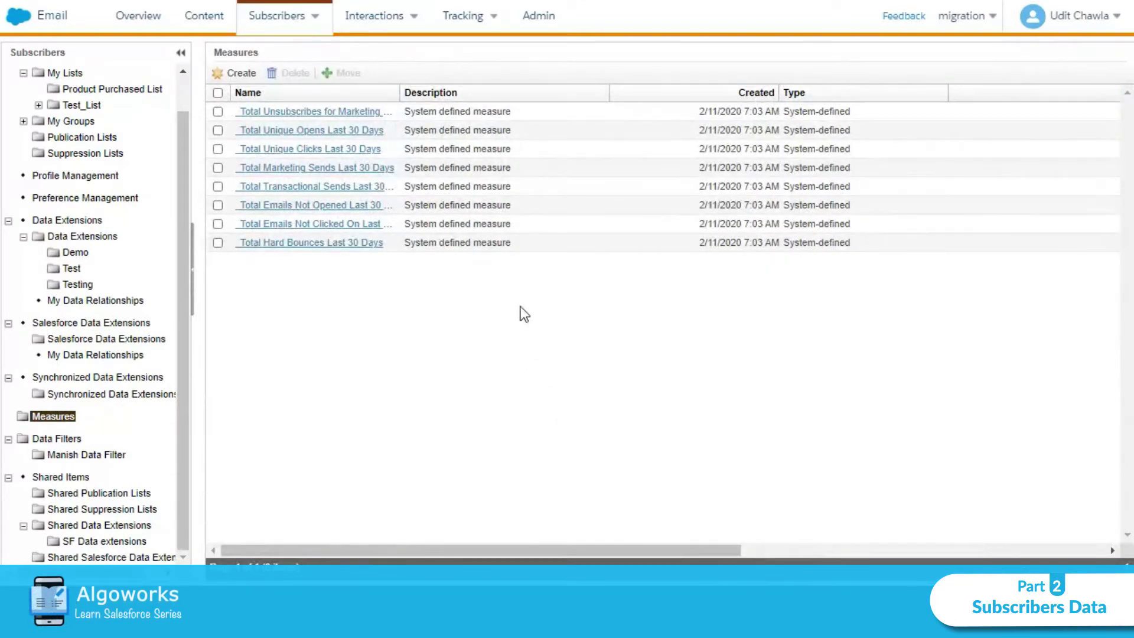
{"action": "left_click", "coordinate": [324, 229]}
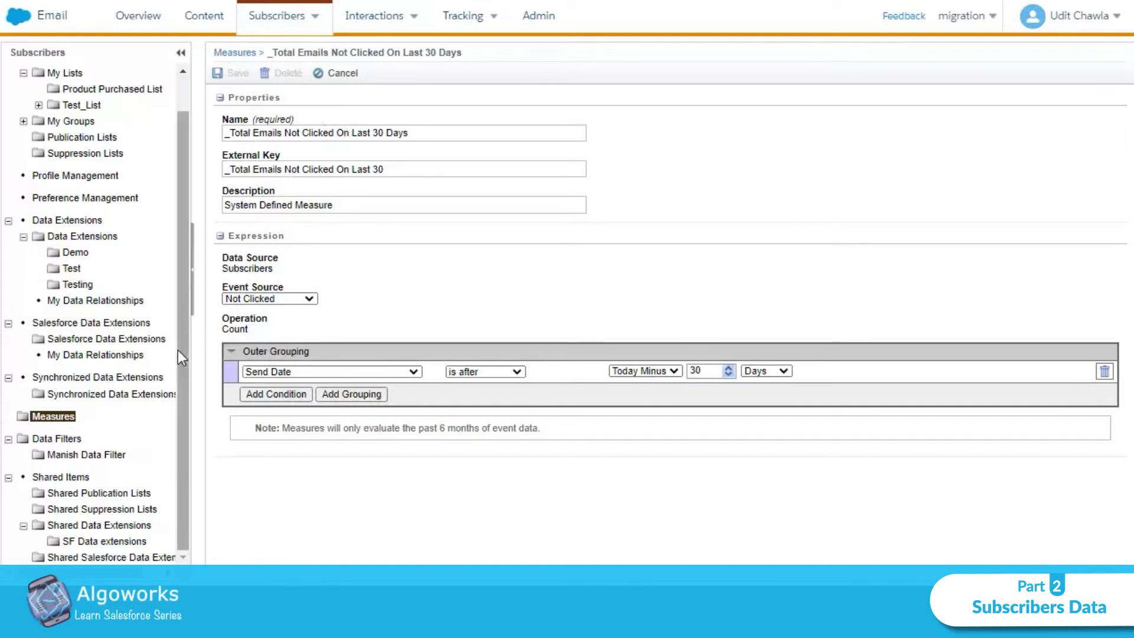
{"action": "left_click", "coordinate": [59, 416]}
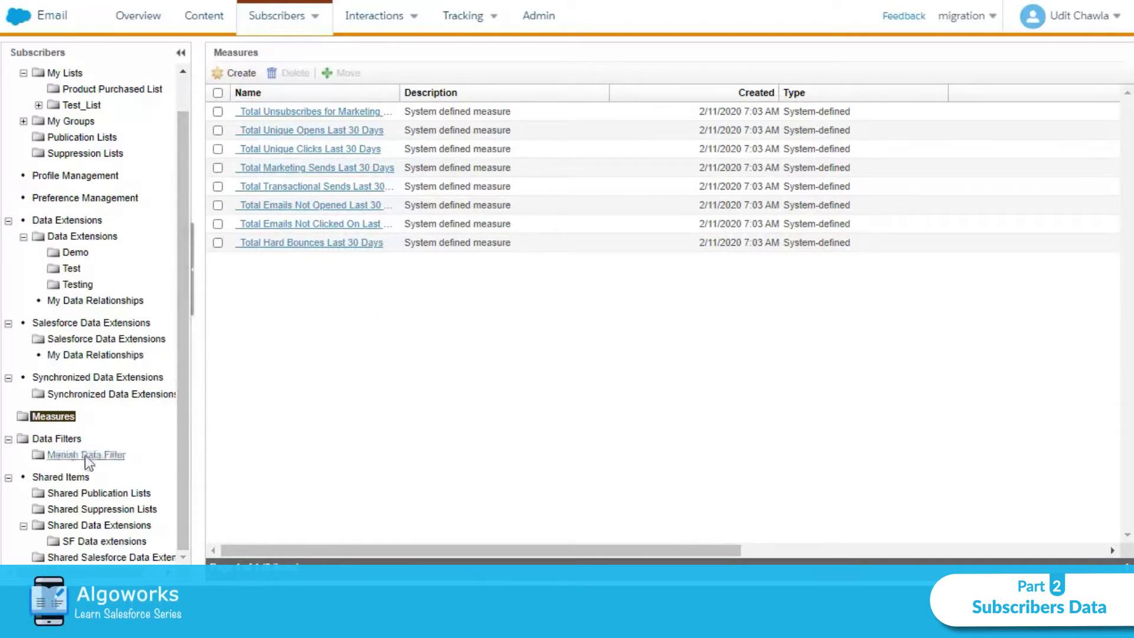
Display the Data Filters list and look over its names, types, sources and modification dates.
{"action": "left_click", "coordinate": [60, 438]}
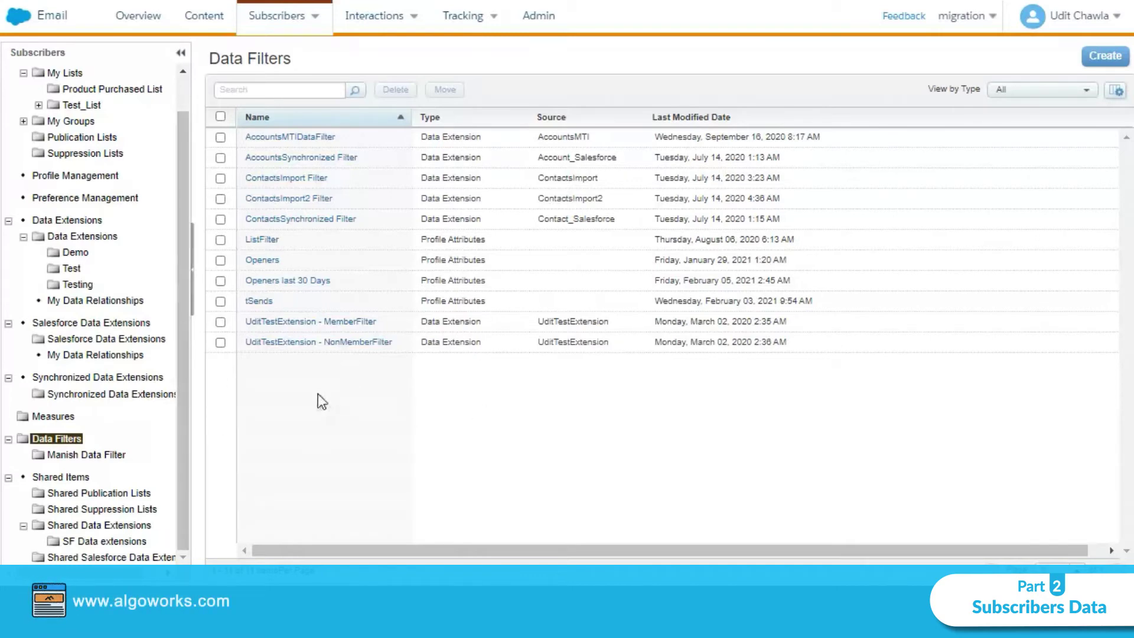
{"action": "left_click_drag", "start_coordinate": [342, 548], "coordinate": [486, 541]}
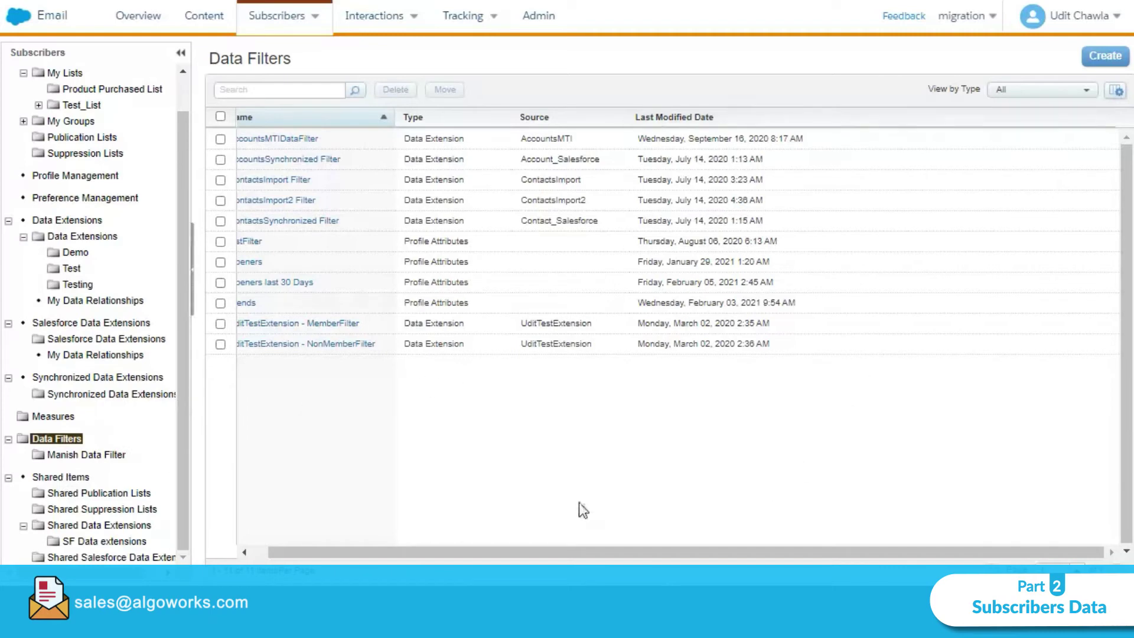
{"action": "left_click_drag", "start_coordinate": [443, 552], "coordinate": [427, 552]}
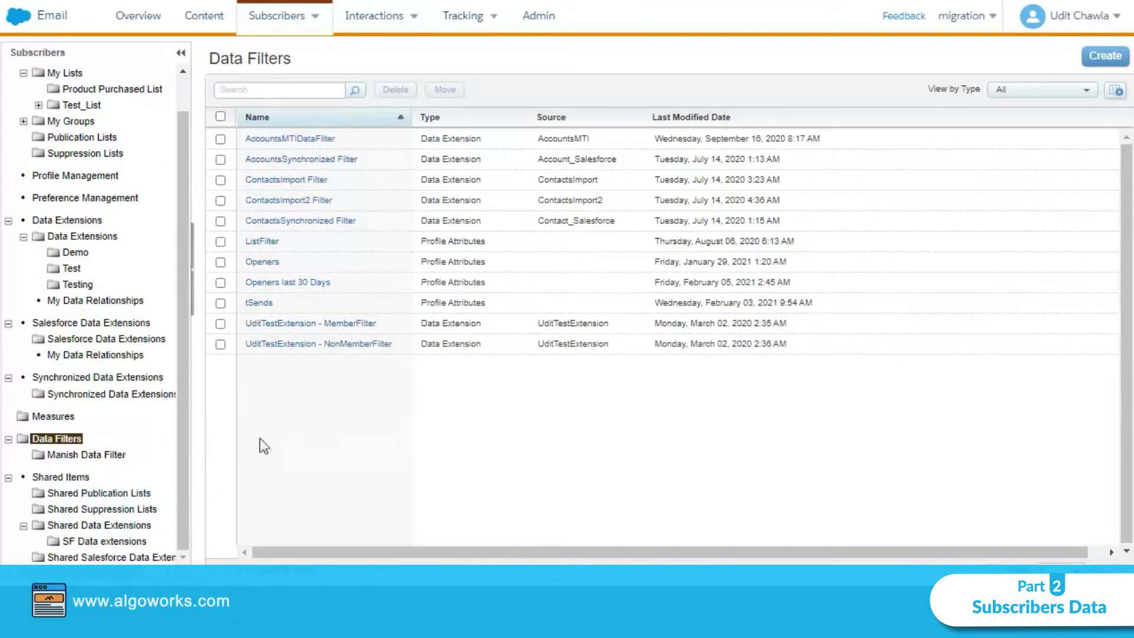
{"action": "scroll", "coordinate": [182, 421], "scroll_direction": "up", "scroll_amount": 1}
{"action": "scroll", "coordinate": [109, 505], "scroll_direction": "down", "scroll_amount": 1}
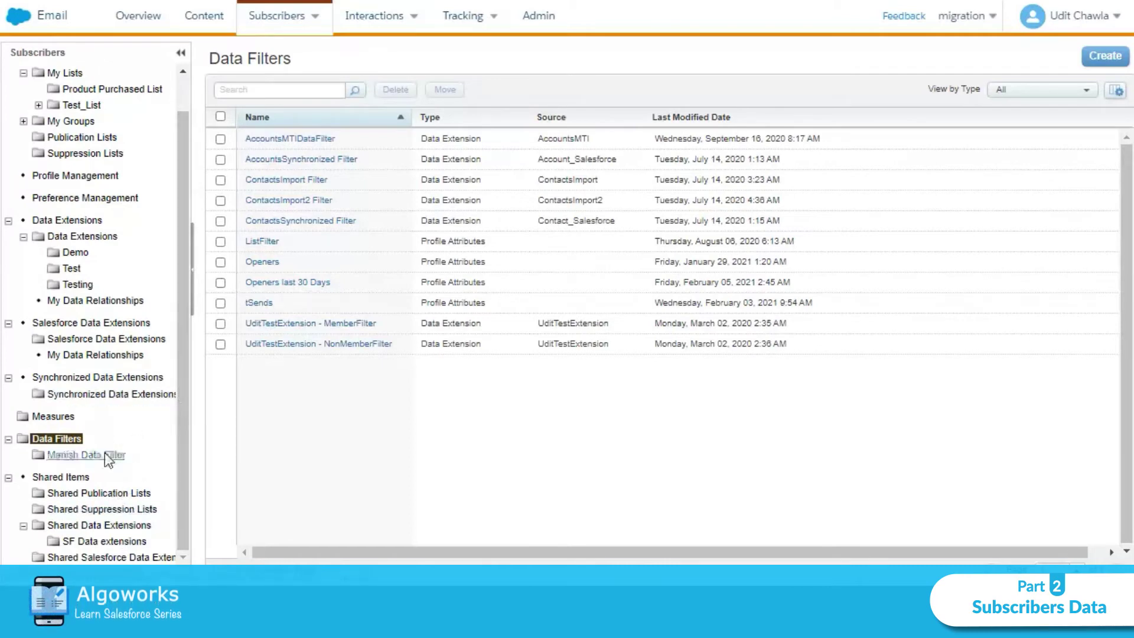
{"action": "scroll", "coordinate": [94, 450], "scroll_direction": "up", "scroll_amount": 1}
{"action": "scroll", "coordinate": [93, 450], "scroll_direction": "up", "scroll_amount": 1}
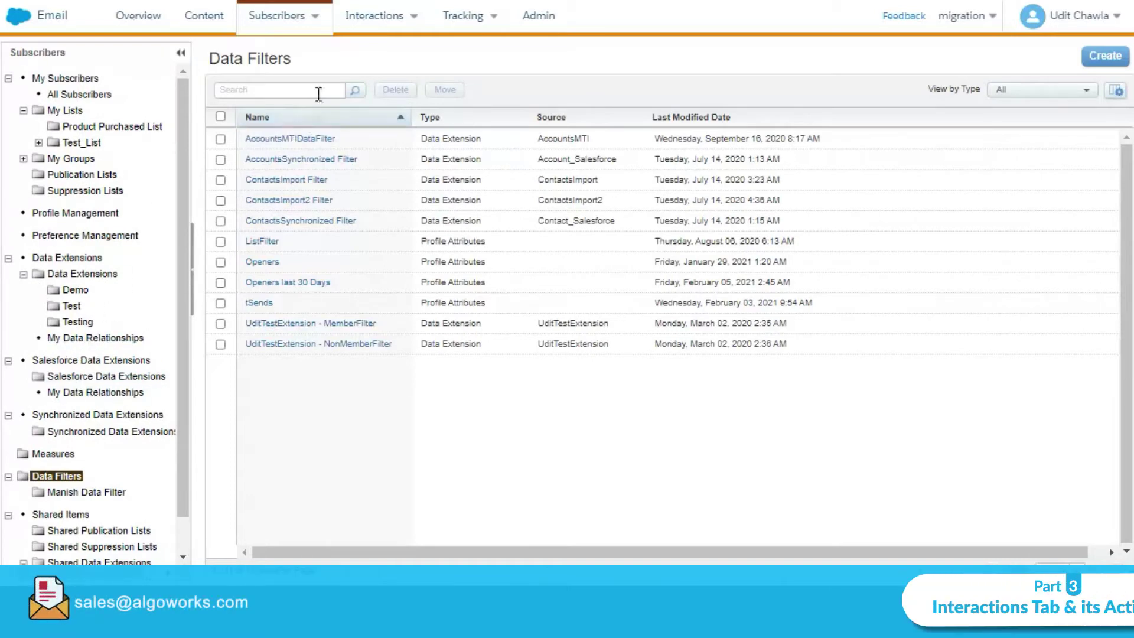
Open the Interactions area, show the Import activities, and look over the message folders.
{"action": "mouse_move", "coordinate": [375, 24]}
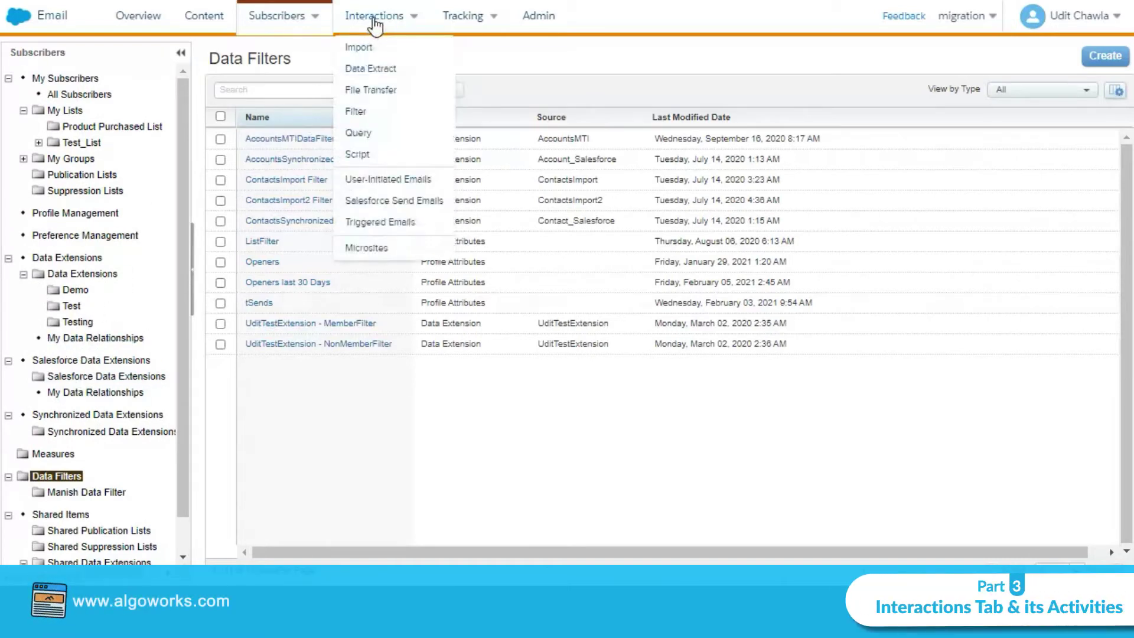
{"action": "left_click", "coordinate": [374, 22]}
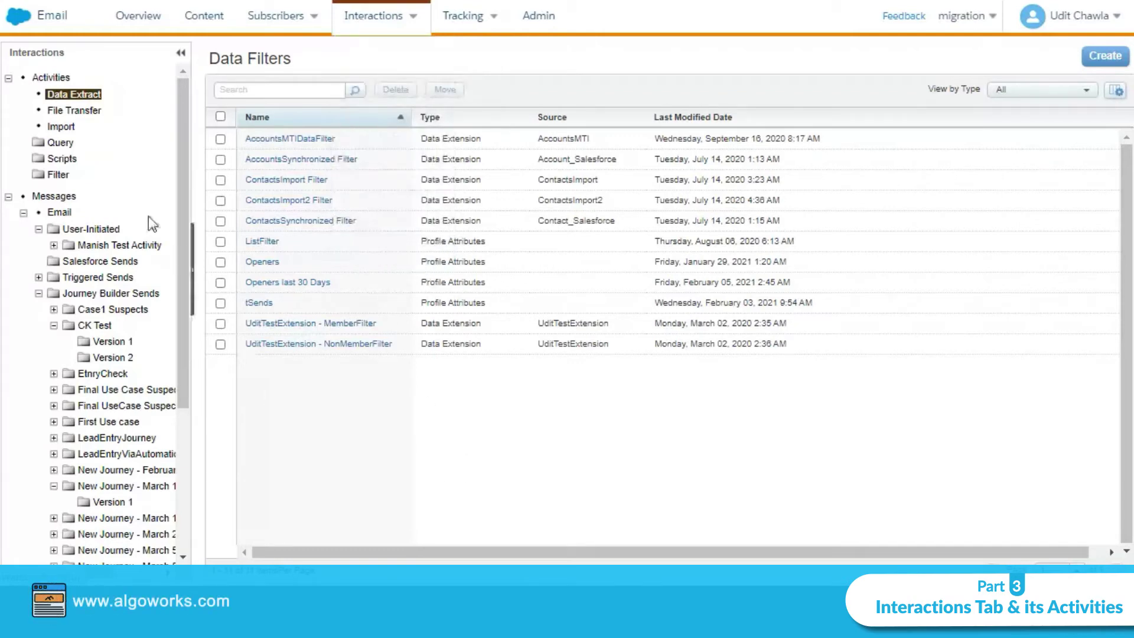
{"action": "left_click", "coordinate": [61, 127]}
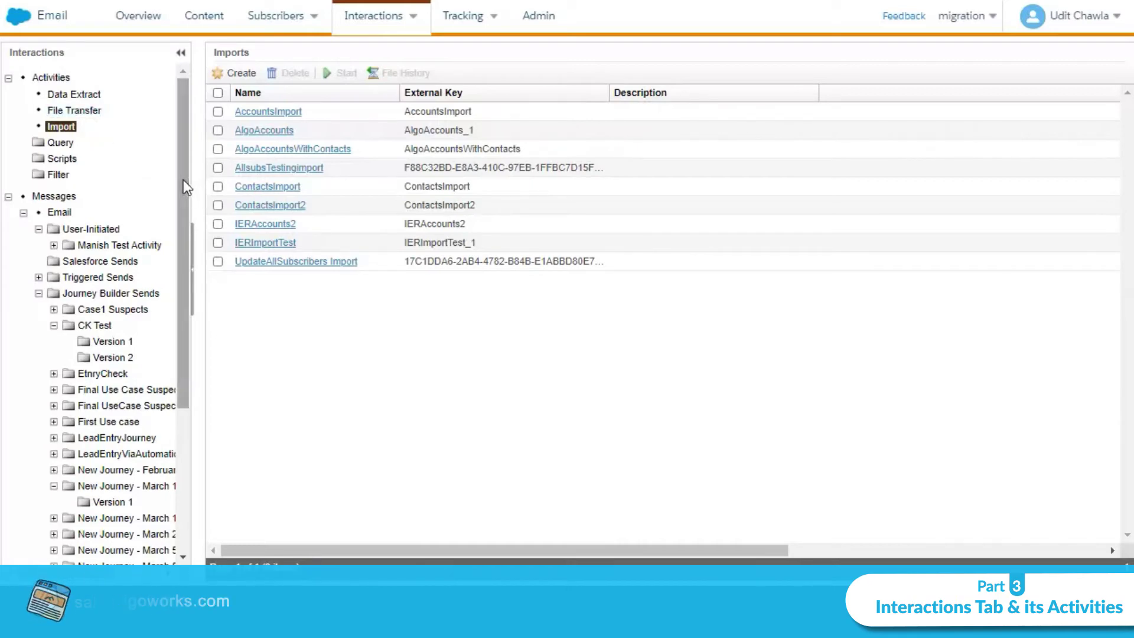
{"action": "left_click_drag", "start_coordinate": [183, 180], "coordinate": [206, 179]}
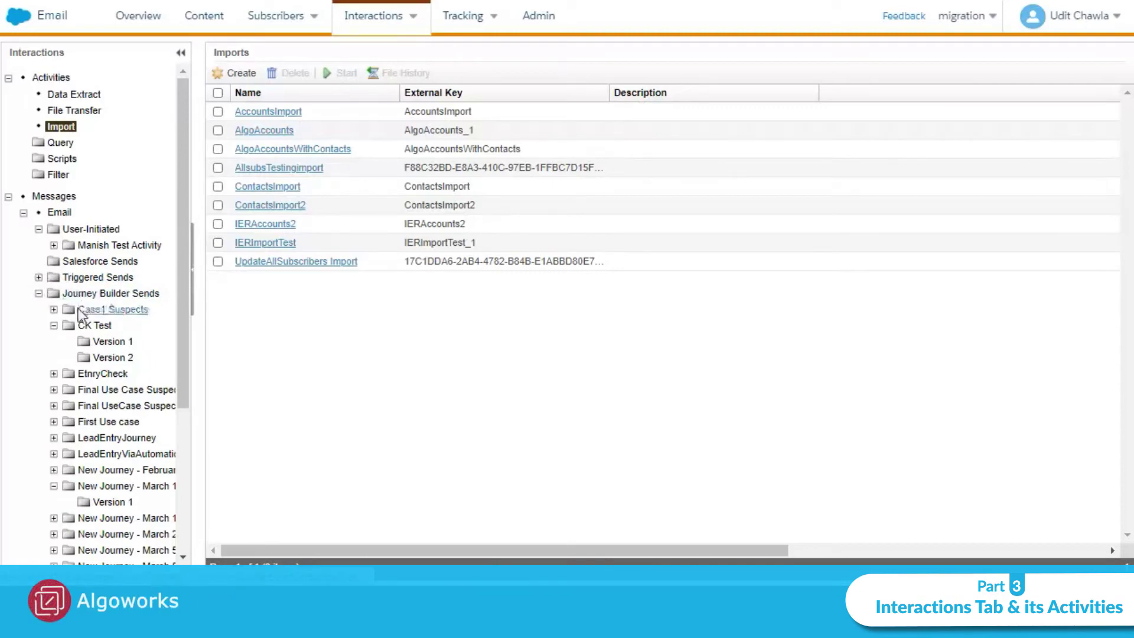
{"action": "left_click_drag", "start_coordinate": [179, 335], "coordinate": [200, 298]}
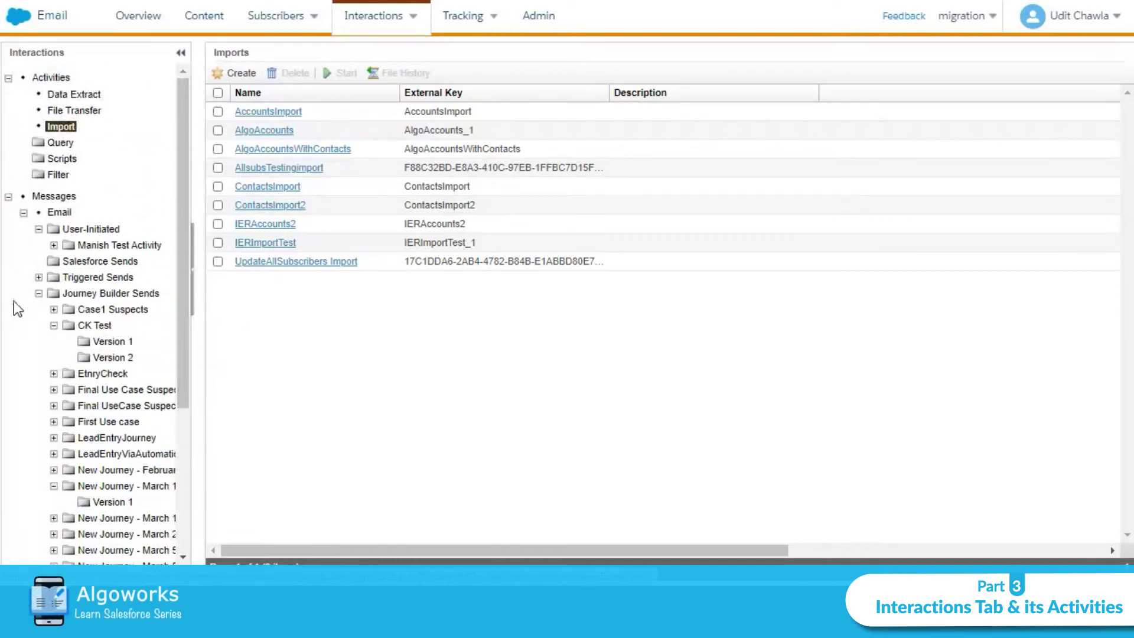
Show Version 1 of the New Journey - March 17 2020 2.11 PM sends and examine its status, completed, queued and errored columns.
{"action": "scroll", "coordinate": [30, 312], "scroll_direction": "down", "scroll_amount": 5}
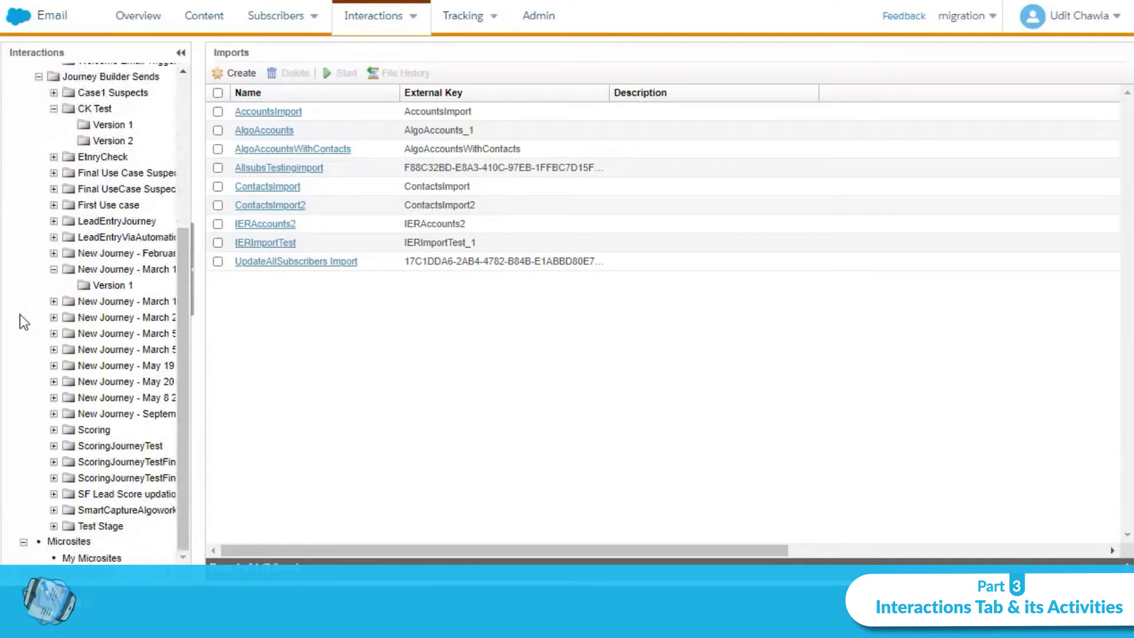
{"action": "scroll", "coordinate": [82, 381], "scroll_direction": "up", "scroll_amount": 5}
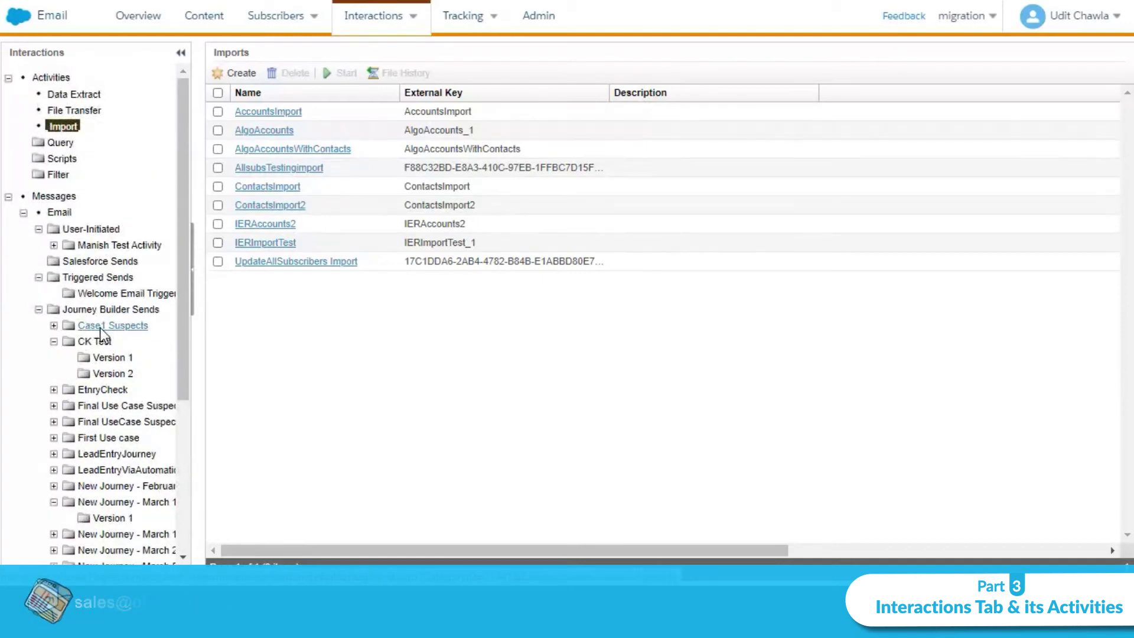
{"action": "scroll", "coordinate": [44, 393], "scroll_direction": "down", "scroll_amount": 3}
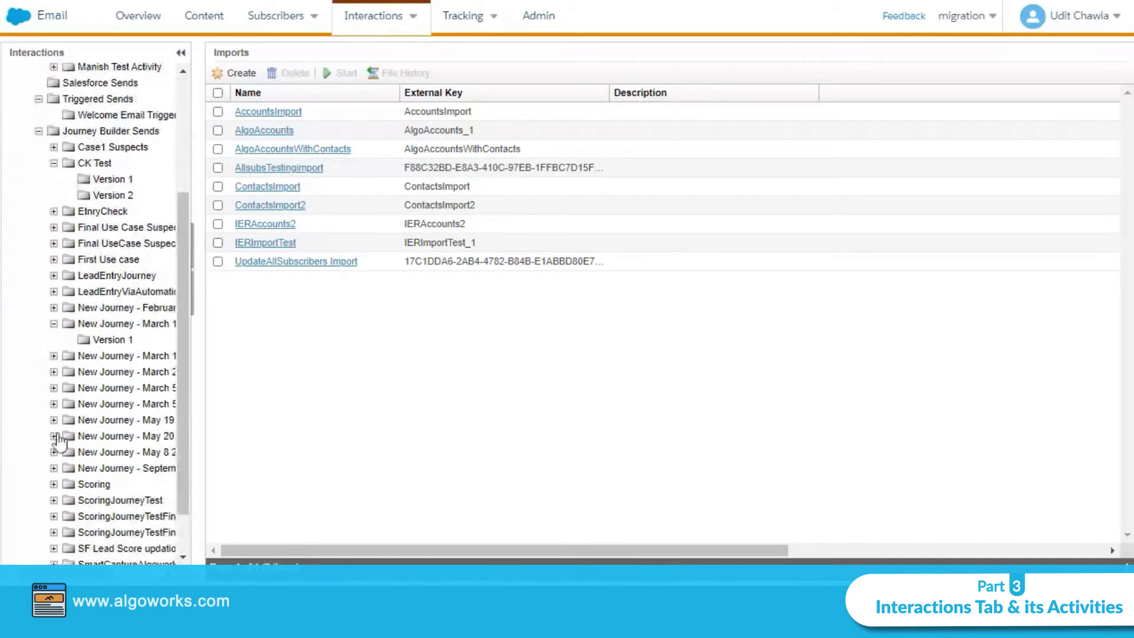
{"action": "left_click", "coordinate": [100, 339]}
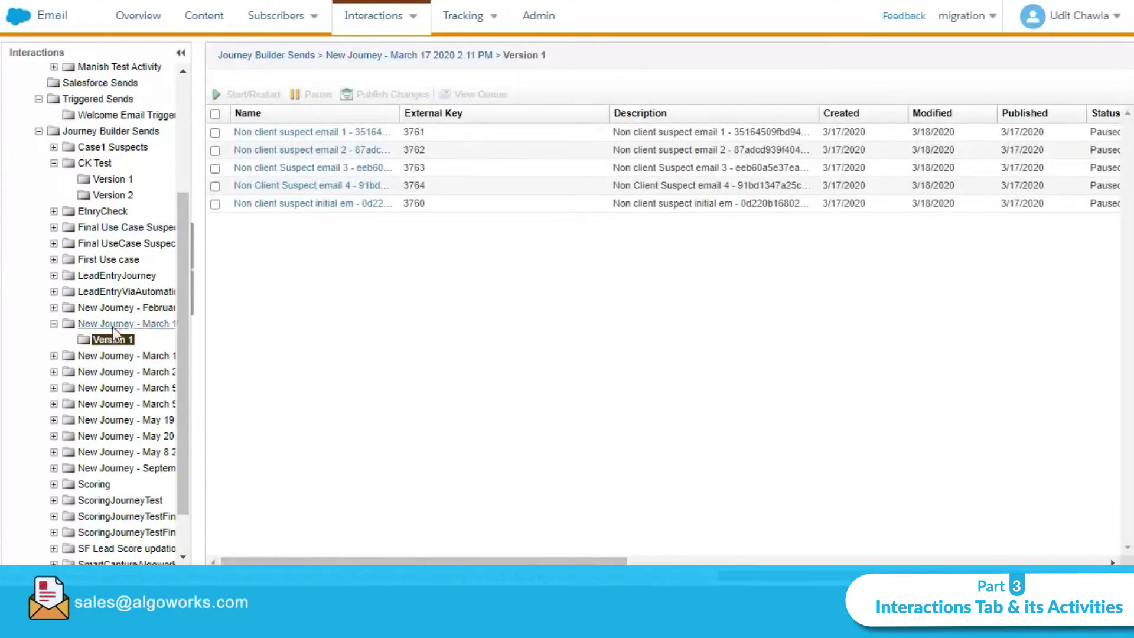
{"action": "left_click_drag", "start_coordinate": [358, 560], "coordinate": [661, 544]}
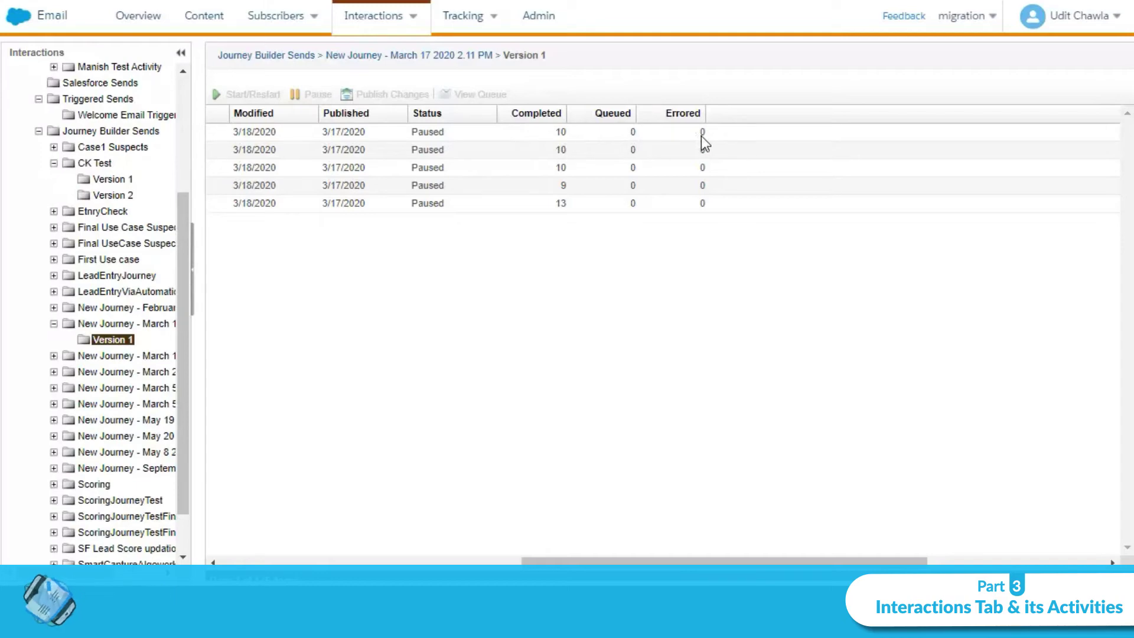
{"action": "left_click_drag", "start_coordinate": [709, 561], "coordinate": [531, 560]}
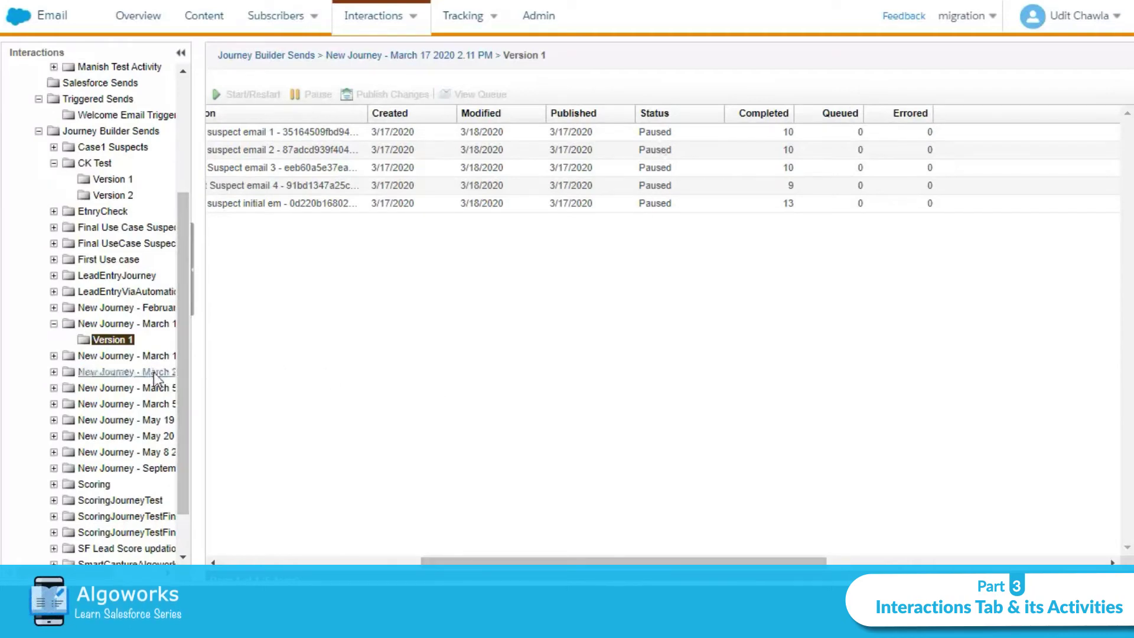
{"action": "scroll", "coordinate": [82, 425], "scroll_direction": "down", "scroll_amount": 1}
{"action": "scroll", "coordinate": [84, 447], "scroll_direction": "up", "scroll_amount": 4}
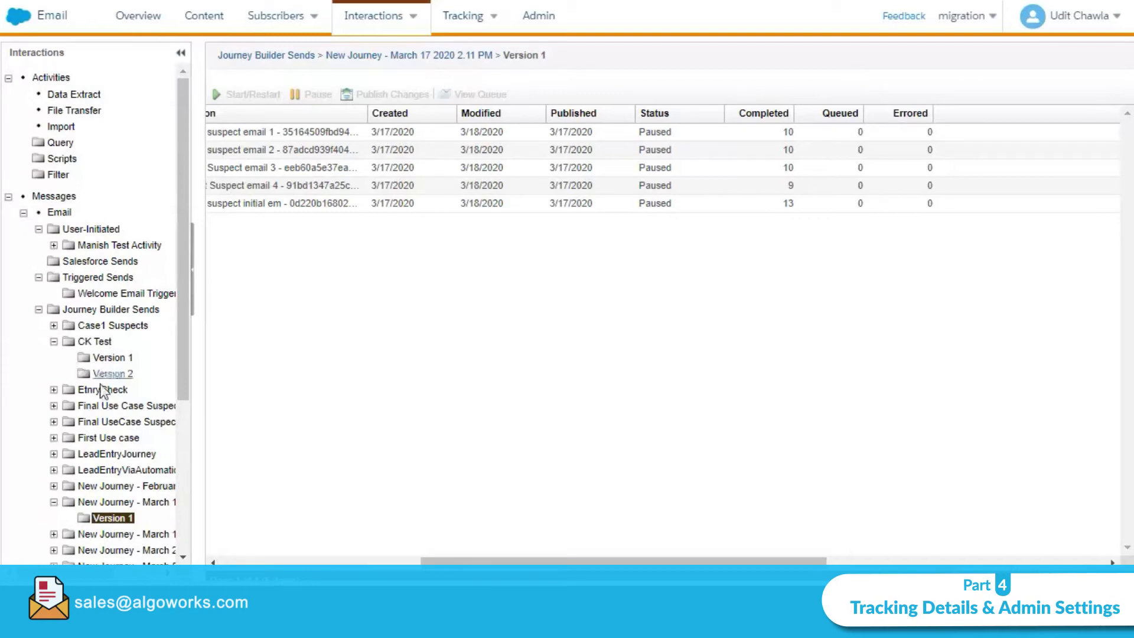
Display the tracked sends, open the most recent For Unsubscribe CloudPage send, and look over its tracking overview.
{"action": "mouse_move", "coordinate": [463, 21]}
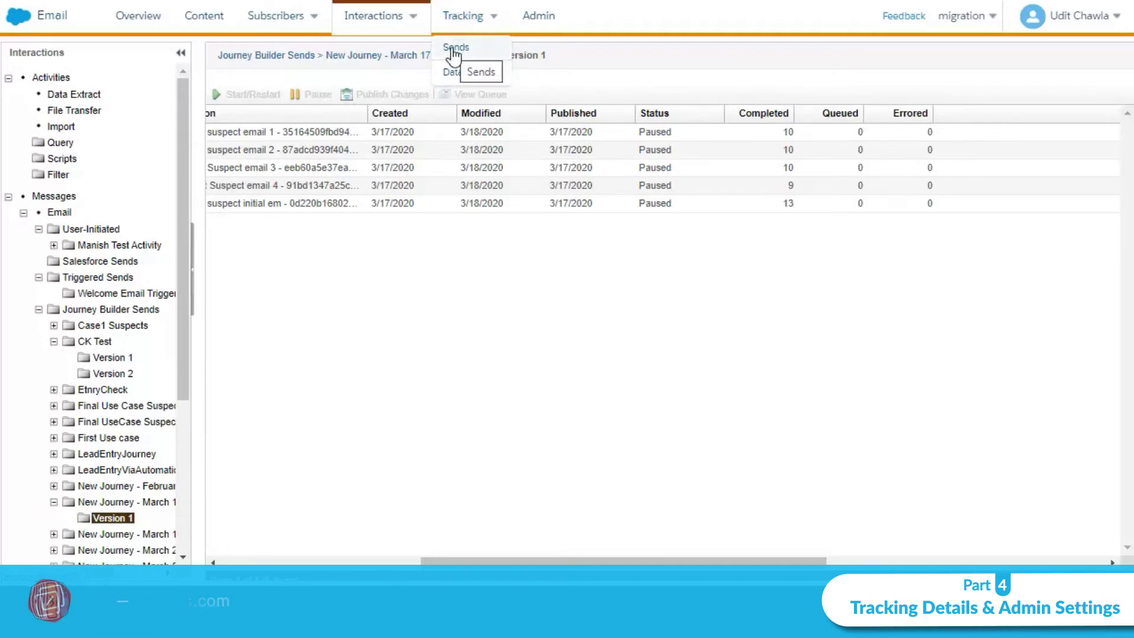
{"action": "left_click", "coordinate": [454, 50]}
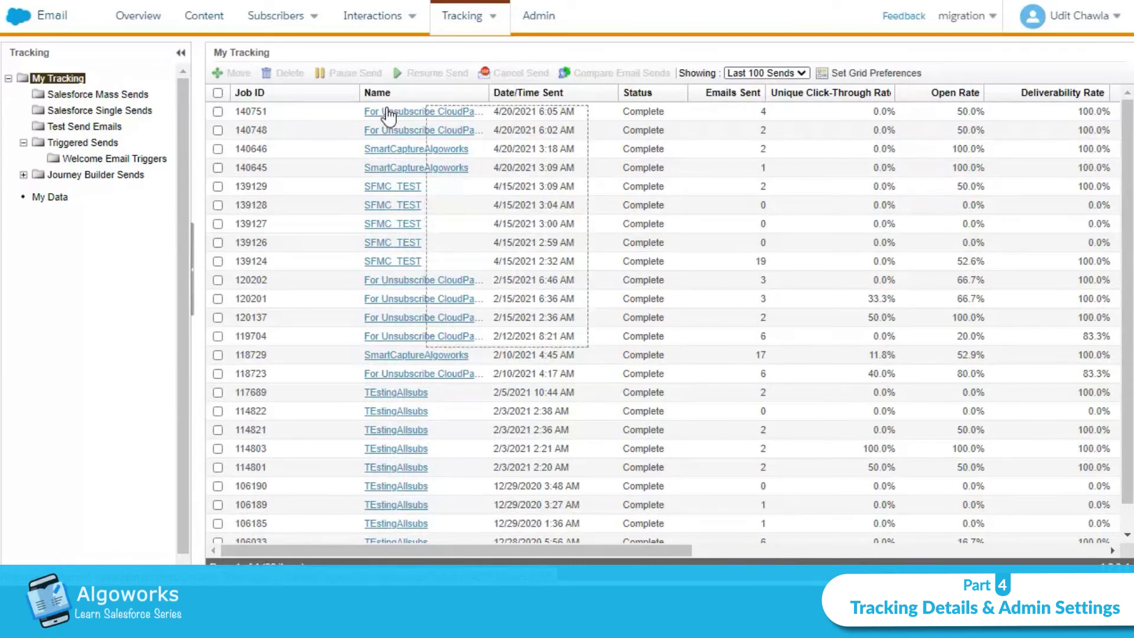
{"action": "left_click", "coordinate": [388, 115]}
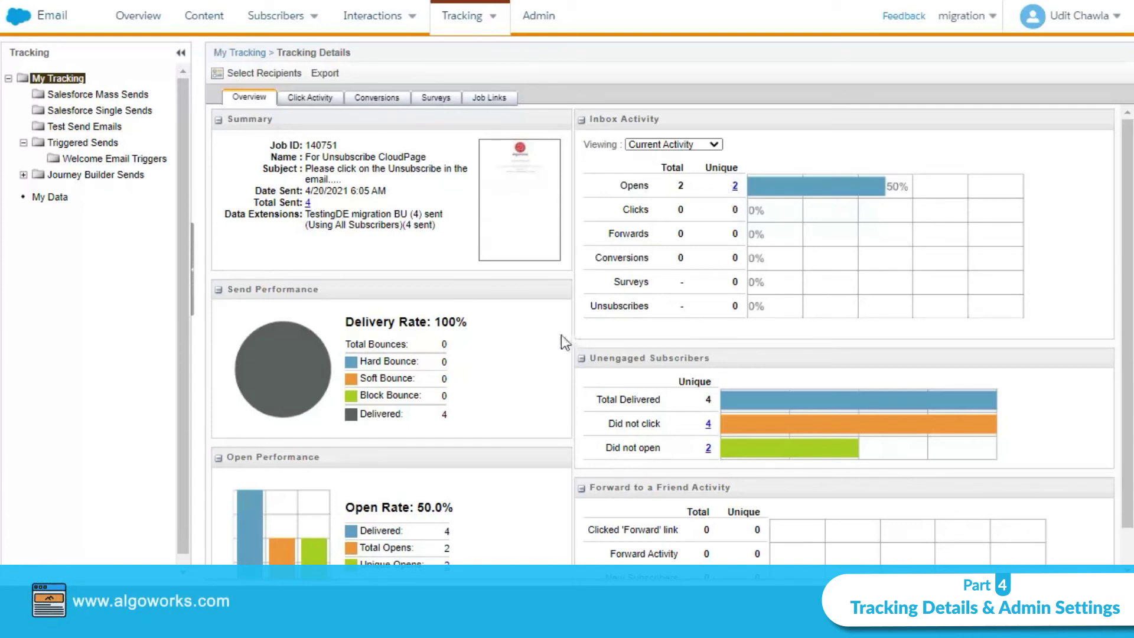
{"action": "scroll", "coordinate": [566, 342], "scroll_direction": "down", "scroll_amount": 1}
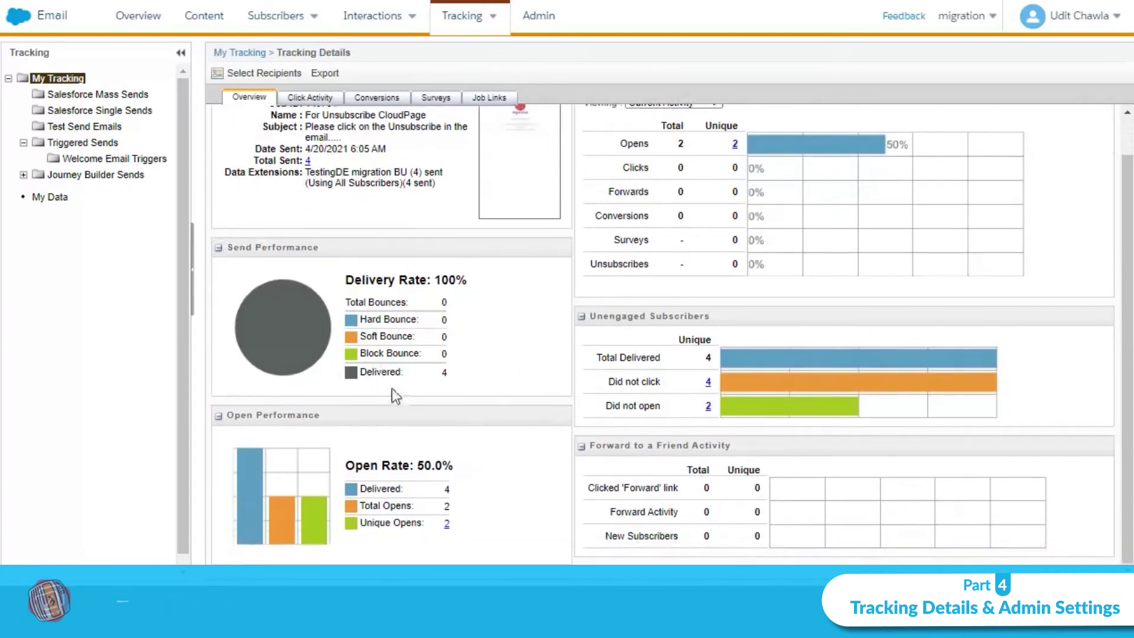
{"action": "scroll", "coordinate": [489, 442], "scroll_direction": "up", "scroll_amount": 1}
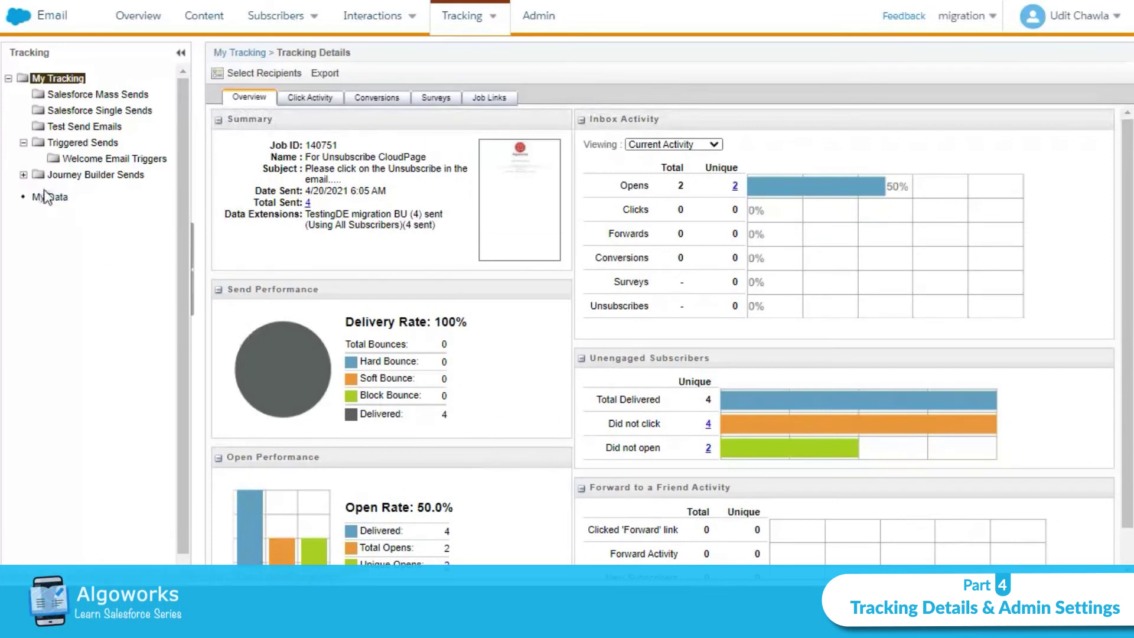
Open the Admin area and look through the Account Settings from general and company information to the text header and footer.
{"action": "left_click", "coordinate": [534, 19]}
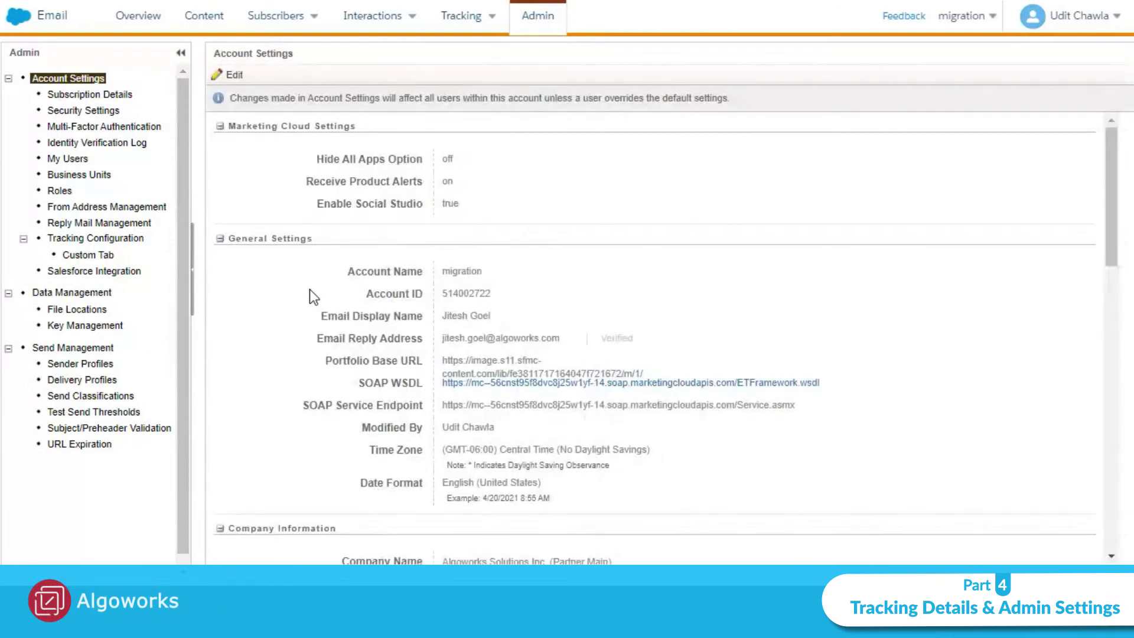
{"action": "scroll", "coordinate": [286, 335], "scroll_direction": "down", "scroll_amount": 6}
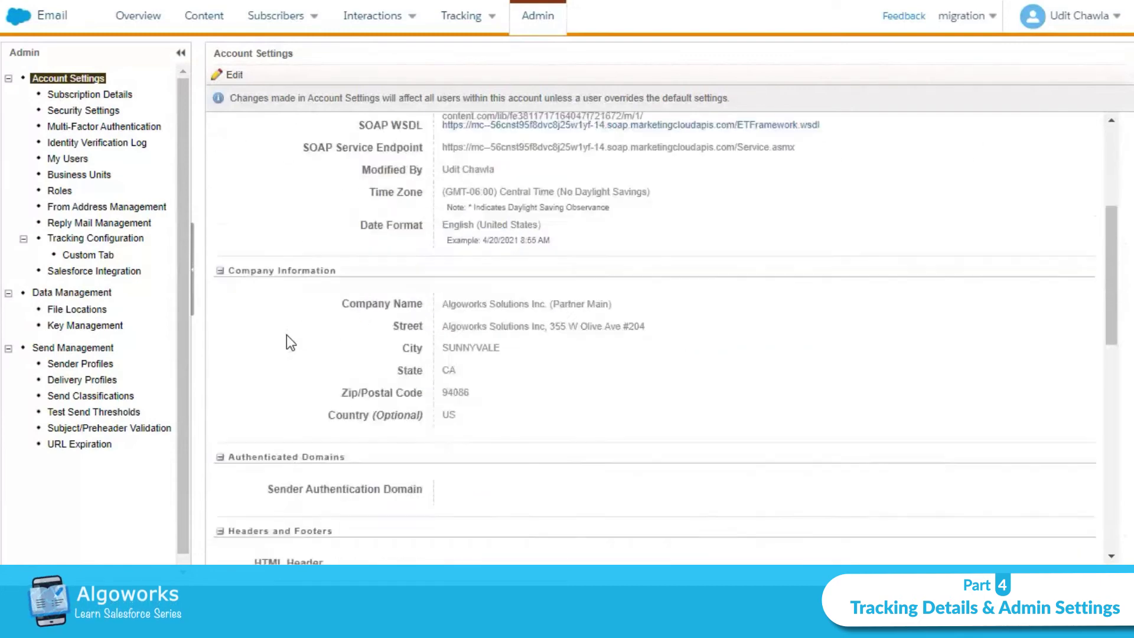
{"action": "scroll", "coordinate": [400, 321], "scroll_direction": "down", "scroll_amount": 10}
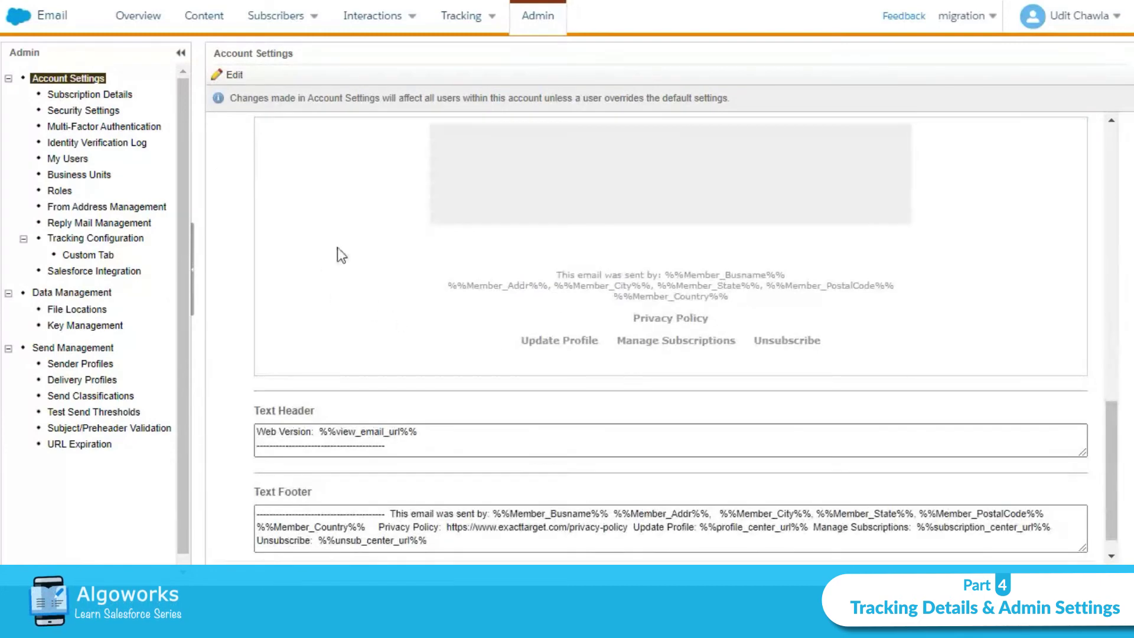
View the Subscription Details, My Users, Roles and Salesforce Integration pages of the account settings.
{"action": "left_click", "coordinate": [91, 95]}
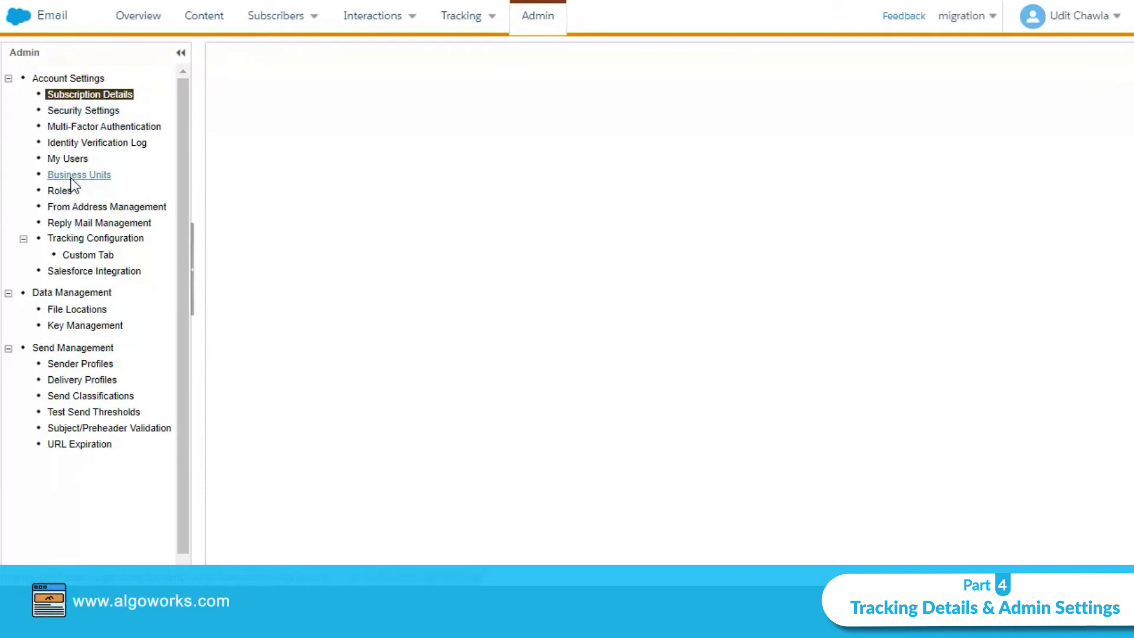
{"action": "left_click", "coordinate": [64, 164]}
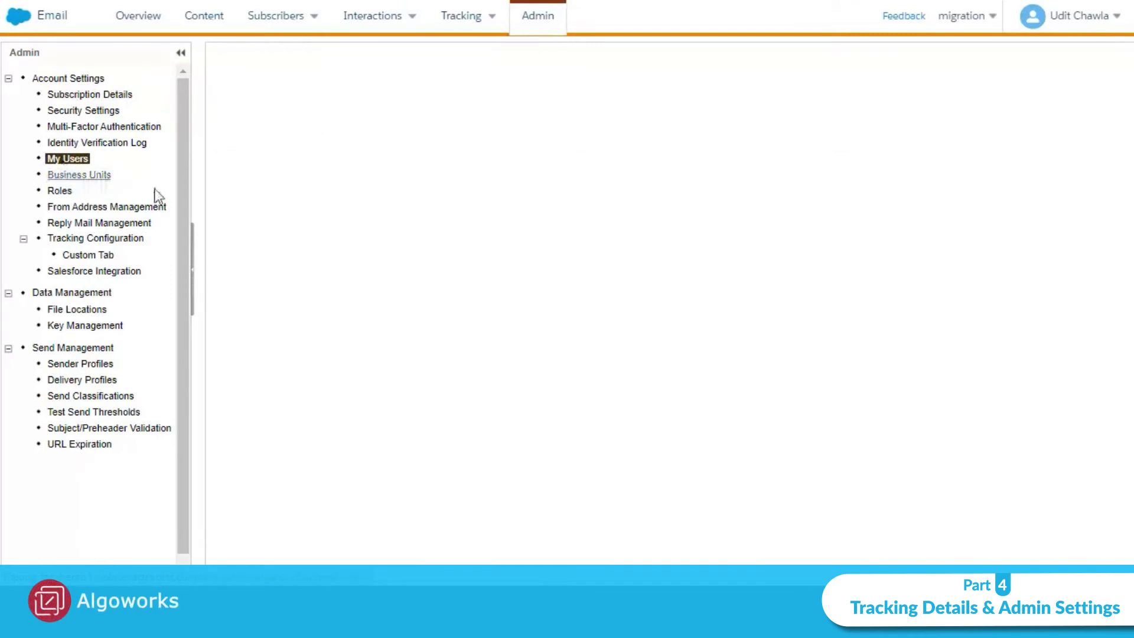
{"action": "left_click", "coordinate": [61, 191]}
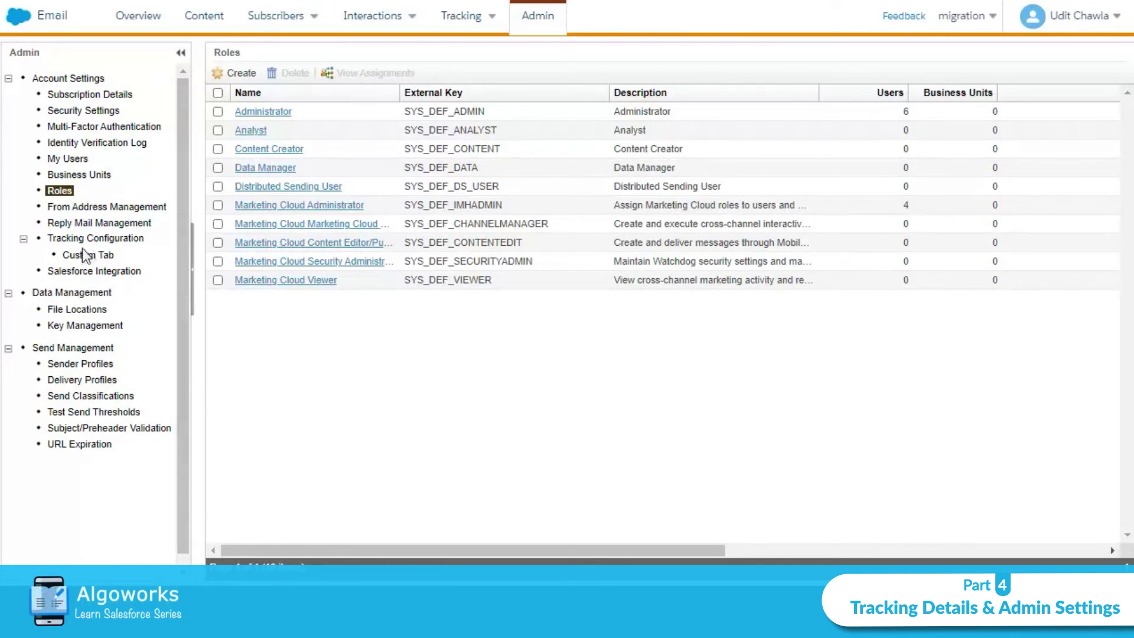
{"action": "left_click", "coordinate": [65, 272]}
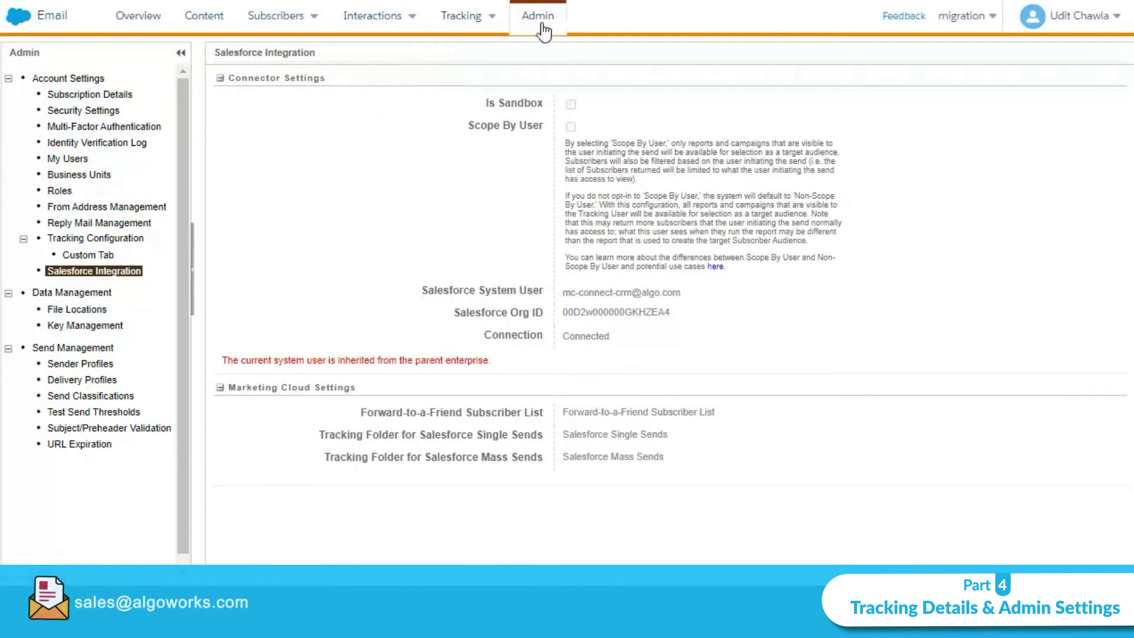
Display the File Locations list under Data Management and look over its names, external keys and descriptions.
{"action": "left_click", "coordinate": [71, 314]}
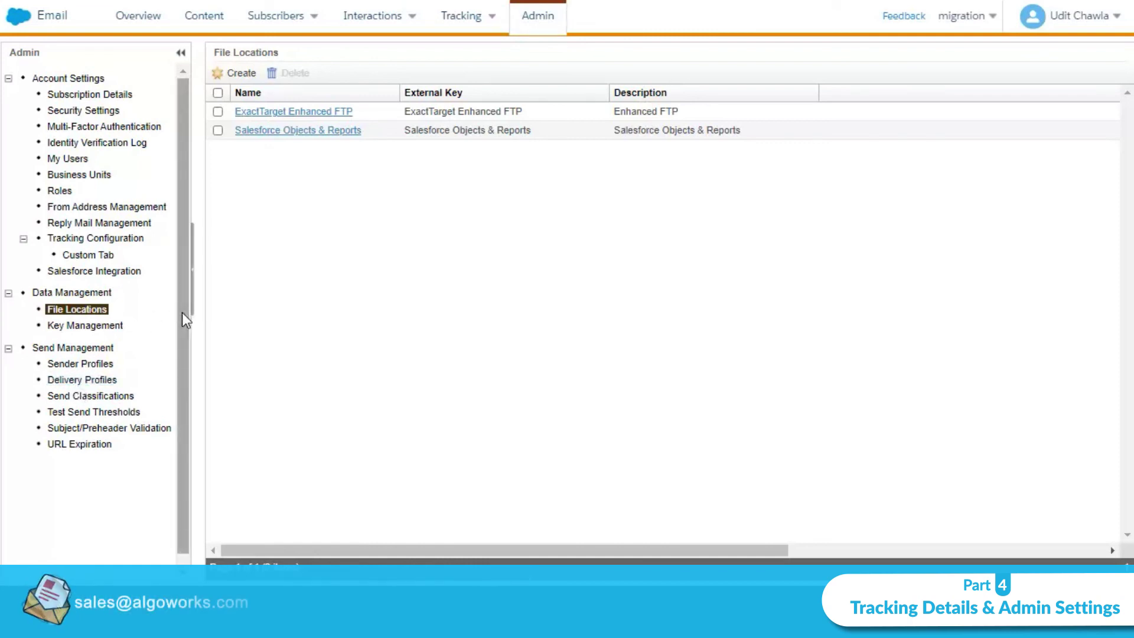
{"action": "left_click_drag", "start_coordinate": [186, 324], "coordinate": [183, 346]}
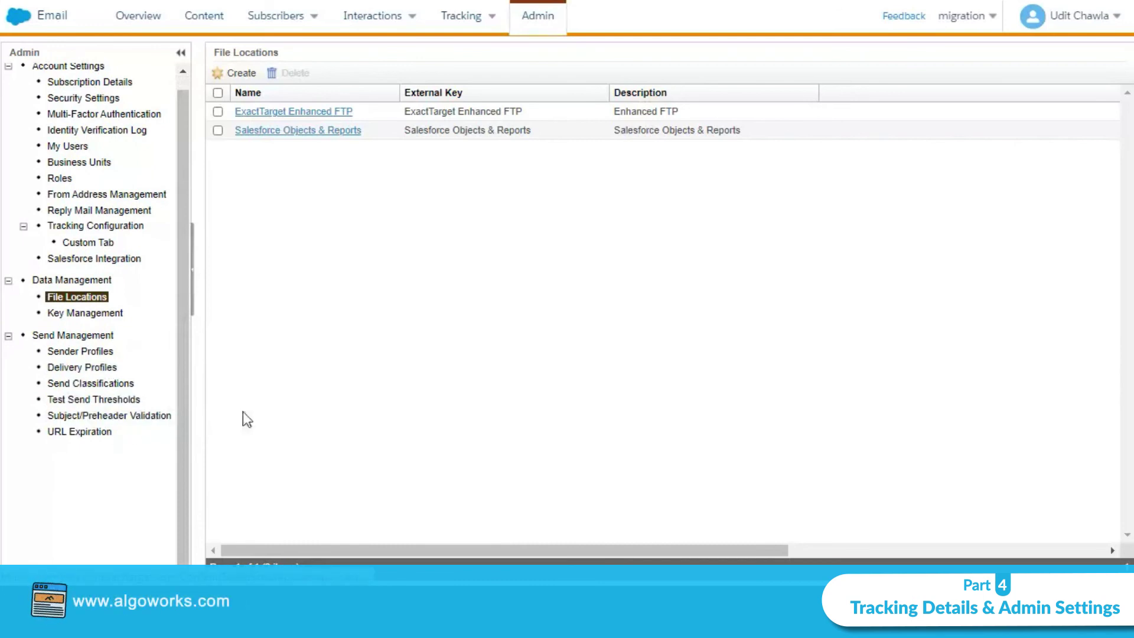
{"action": "scroll", "coordinate": [100, 388], "scroll_direction": "up", "scroll_amount": 1}
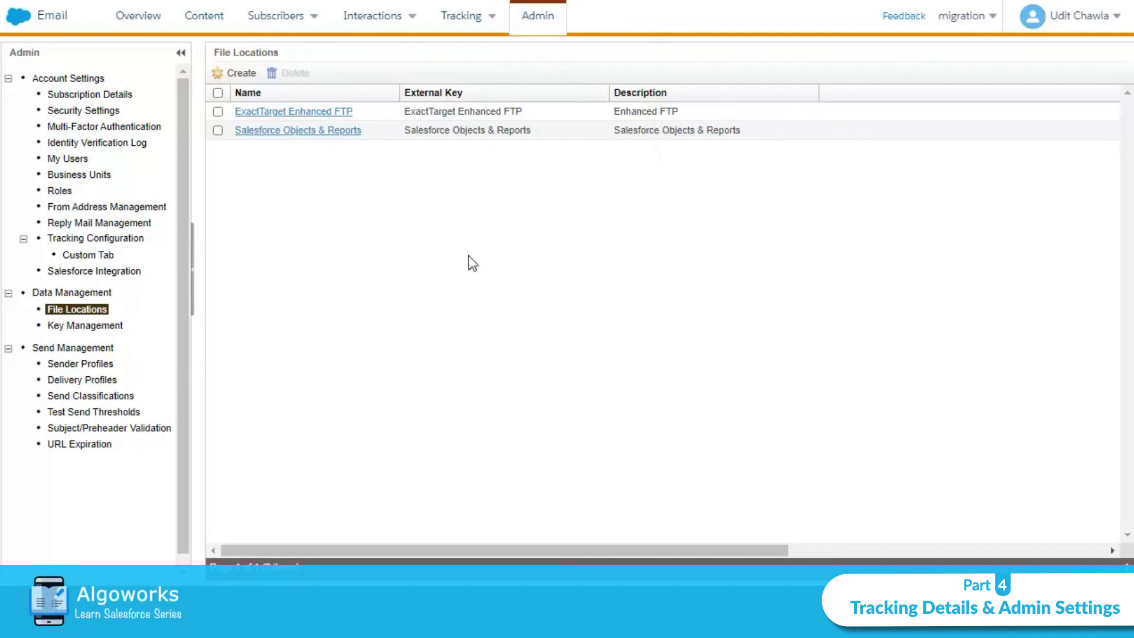
{"action": "scroll", "coordinate": [186, 334], "scroll_direction": "down", "scroll_amount": 1}
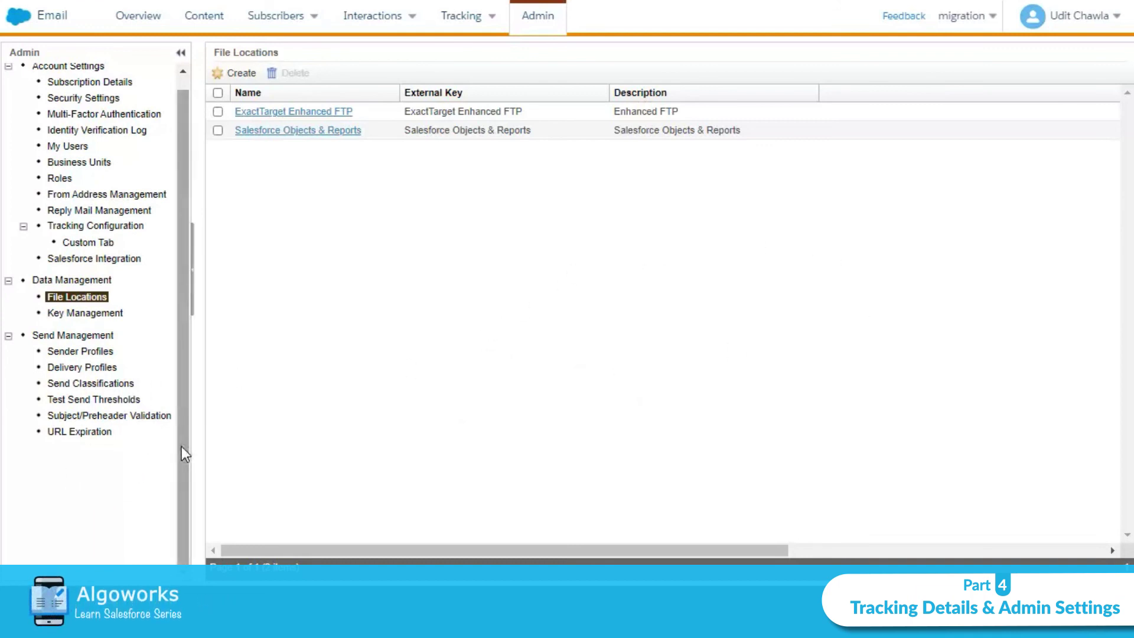
{"action": "left_click_drag", "start_coordinate": [181, 445], "coordinate": [166, 268]}
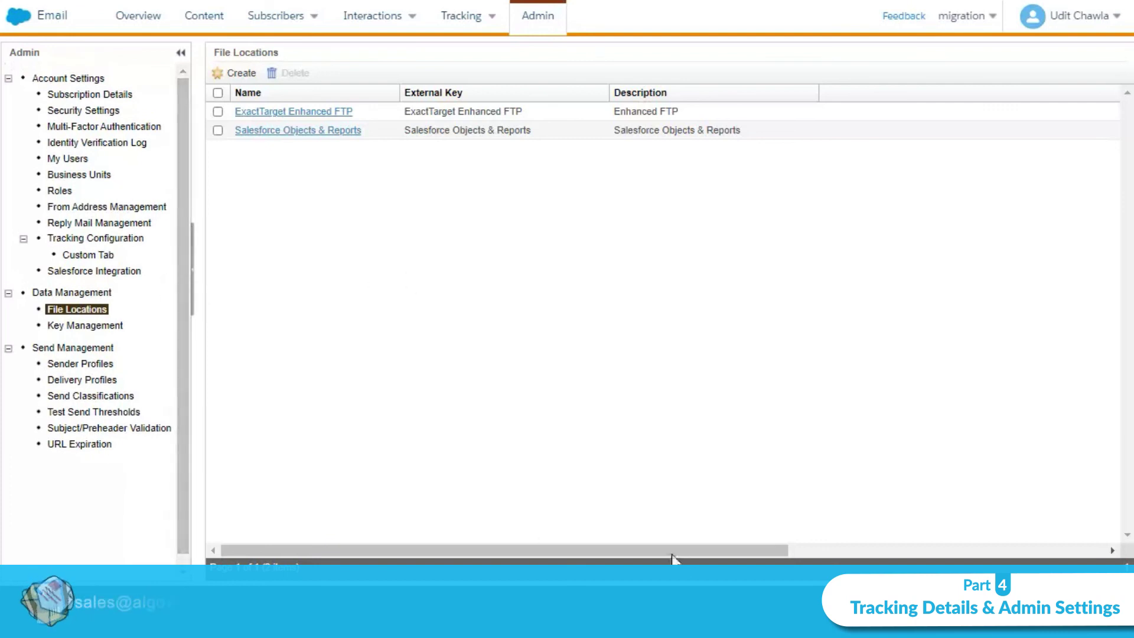
{"action": "left_click_drag", "start_coordinate": [672, 554], "coordinate": [683, 552]}
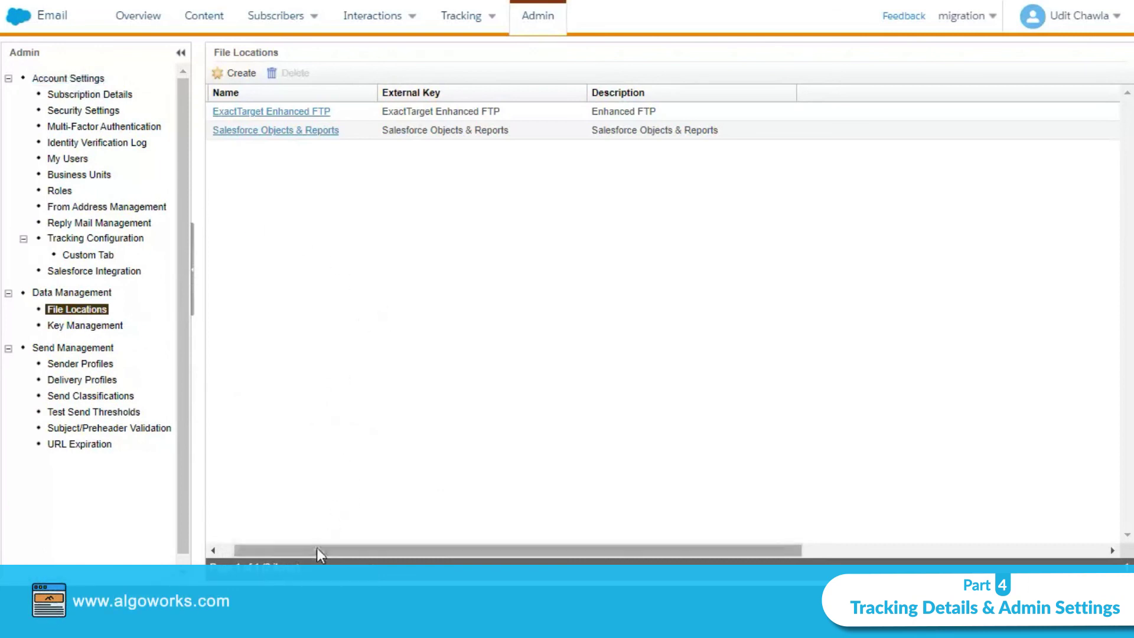
{"action": "left_click_drag", "start_coordinate": [316, 547], "coordinate": [241, 548]}
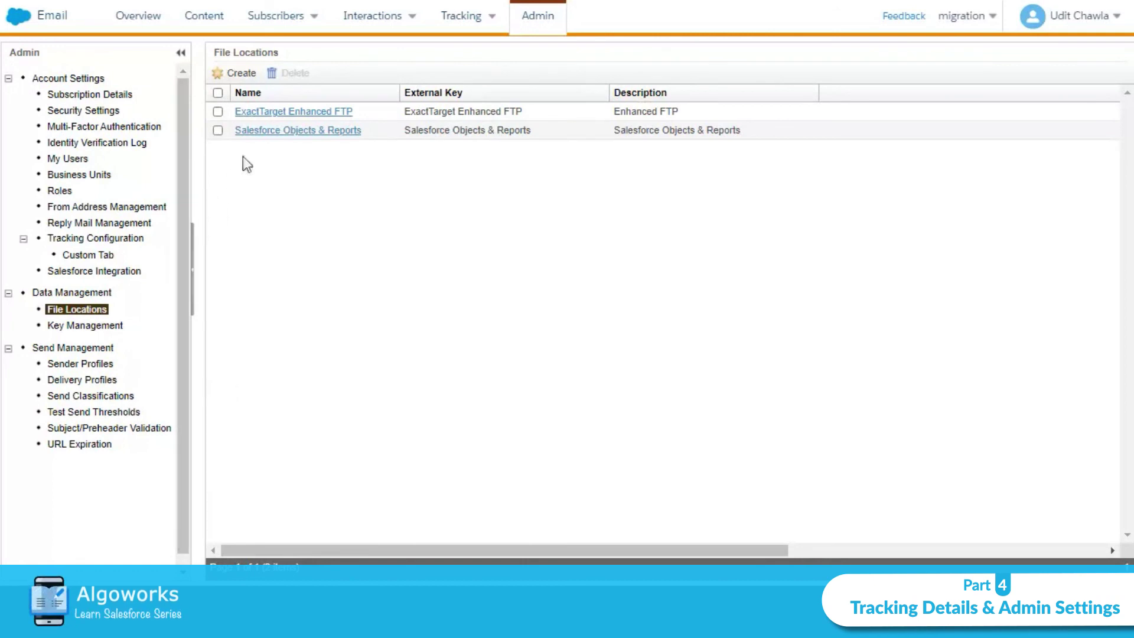
{"action": "mouse_move", "coordinate": [274, 15]}
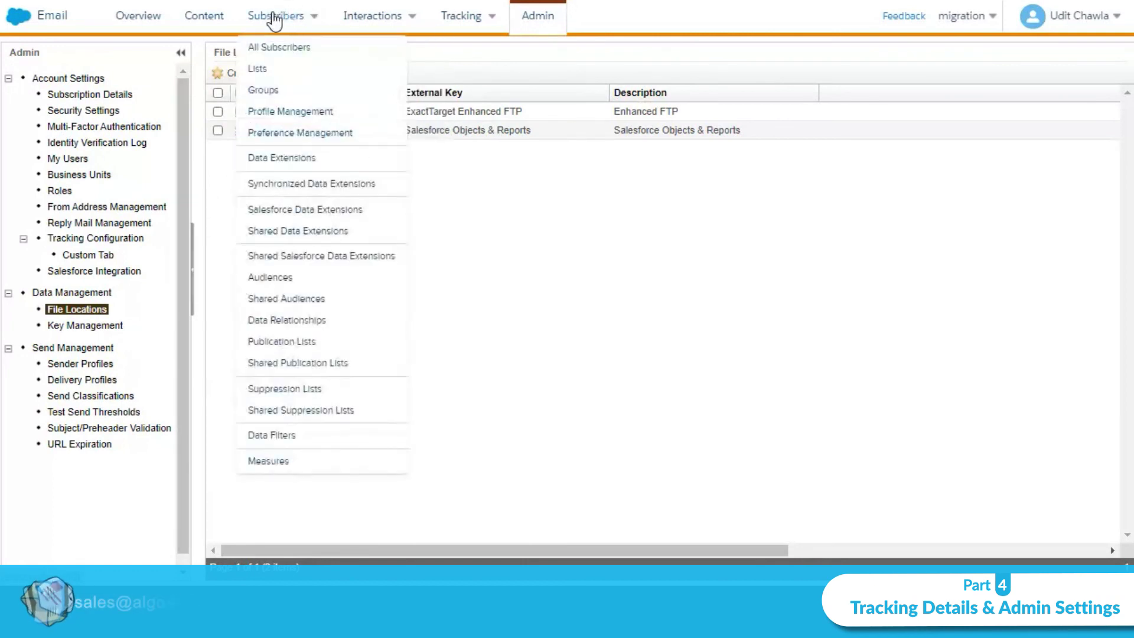
{"action": "mouse_move", "coordinate": [484, 67]}
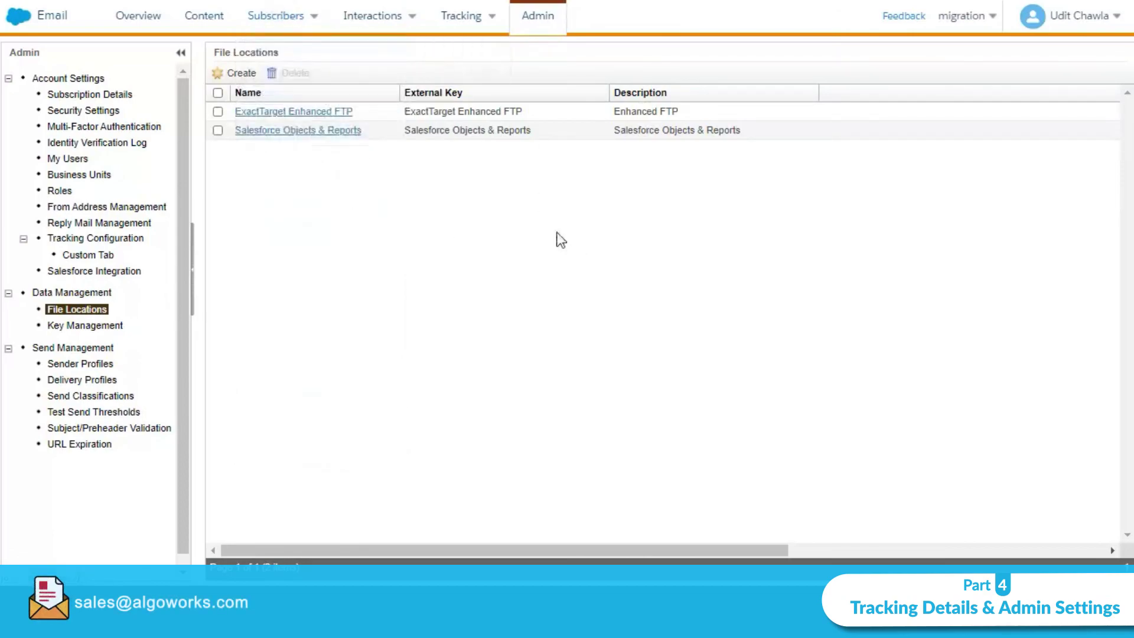